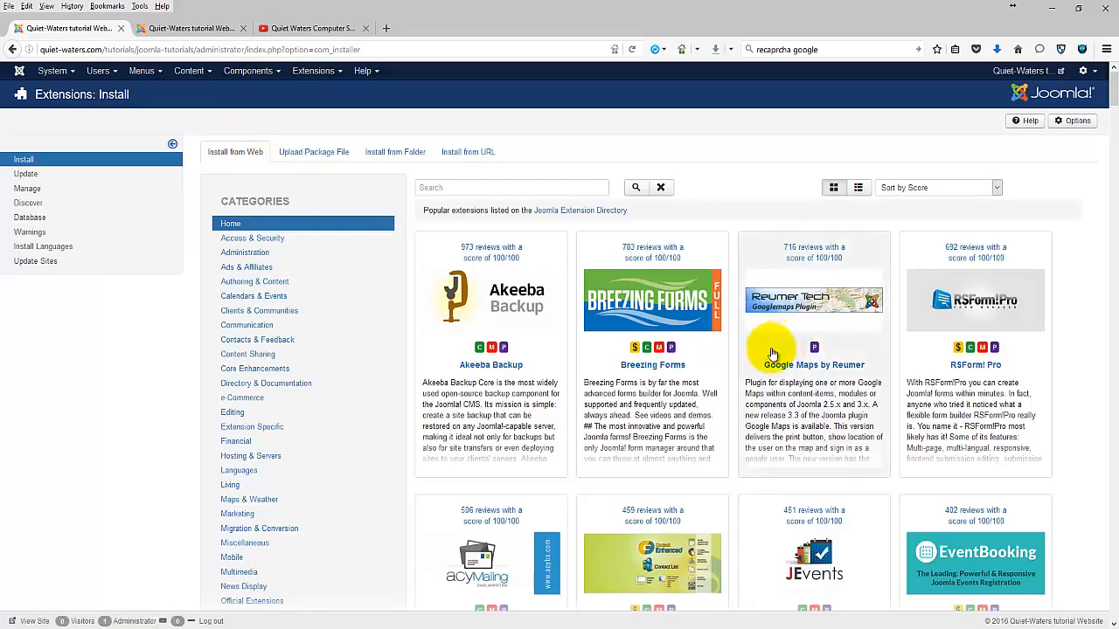
pyautogui.scroll(-4, 778, 350)
pyautogui.scroll(4, 759, 387)
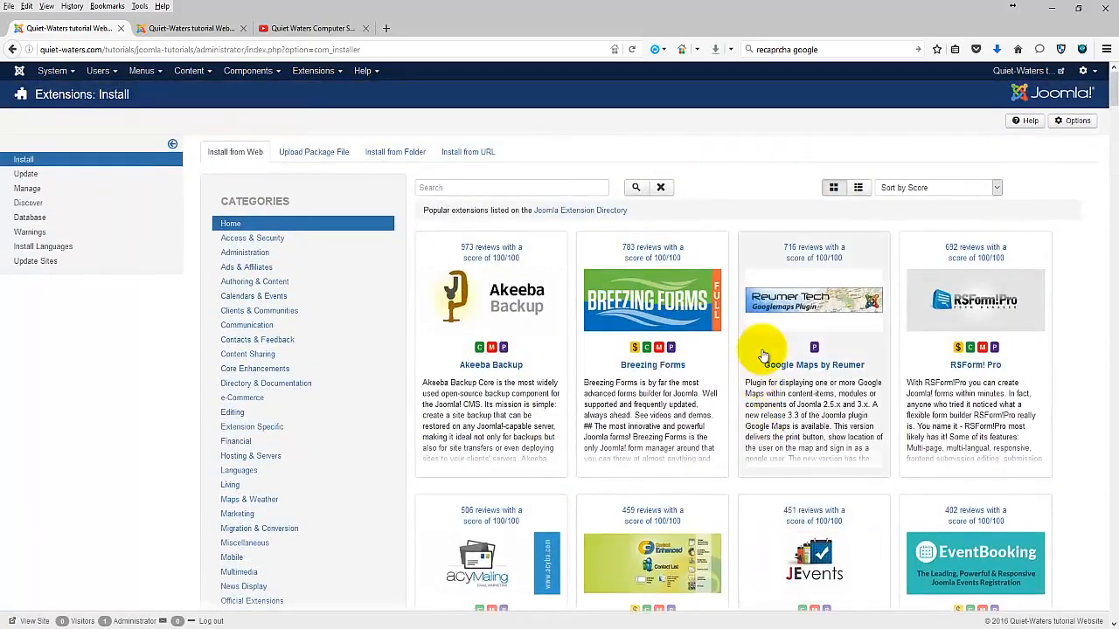
pyautogui.scroll(-3, 769, 362)
pyautogui.scroll(3, 673, 369)
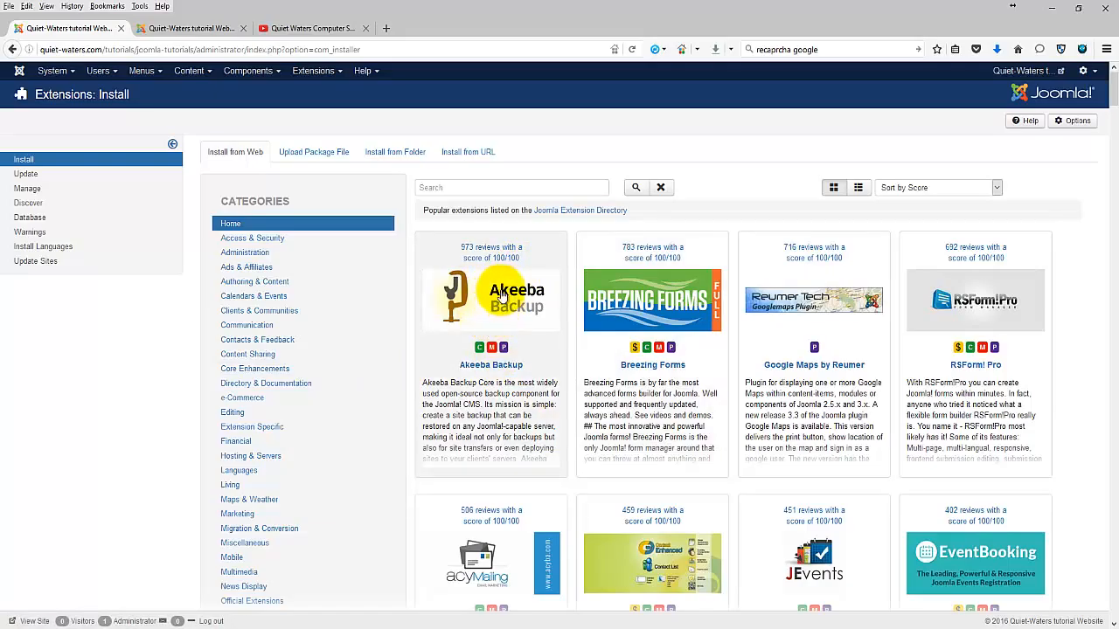
# Open the Akeeba Backup component and bring up the Database profile's configuration through its profiles management.
pyautogui.click(258, 75)
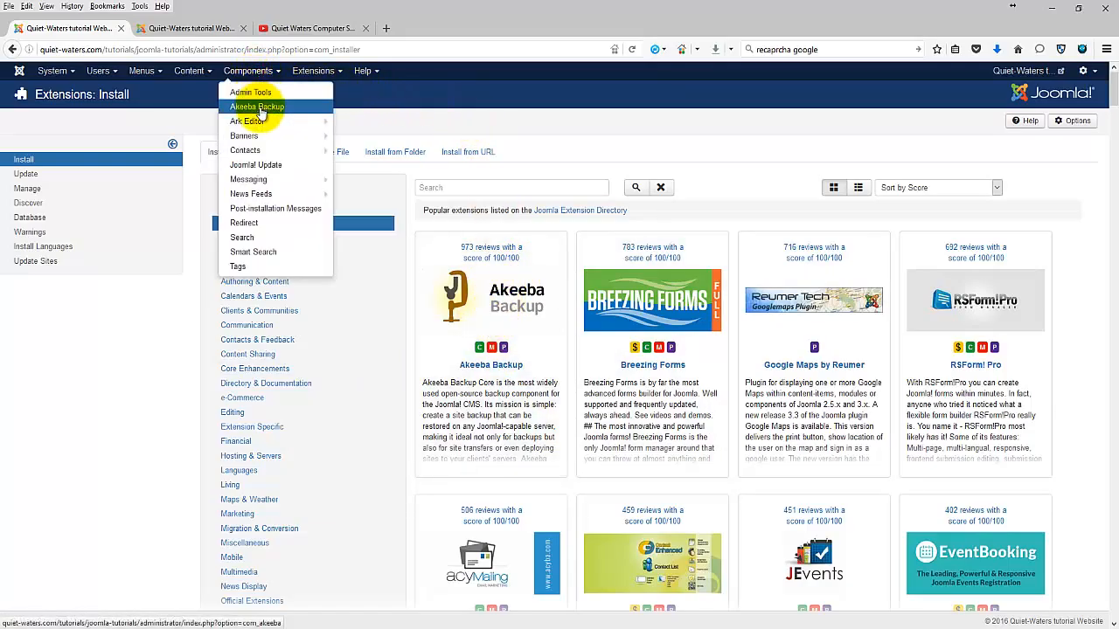
pyautogui.click(260, 107)
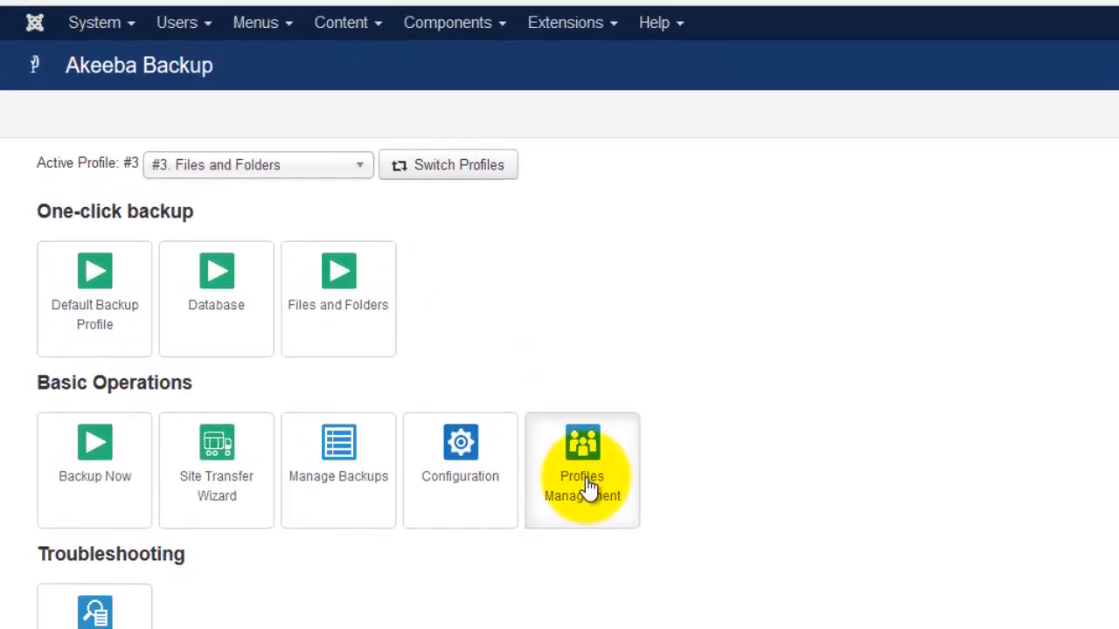
pyautogui.click(588, 487)
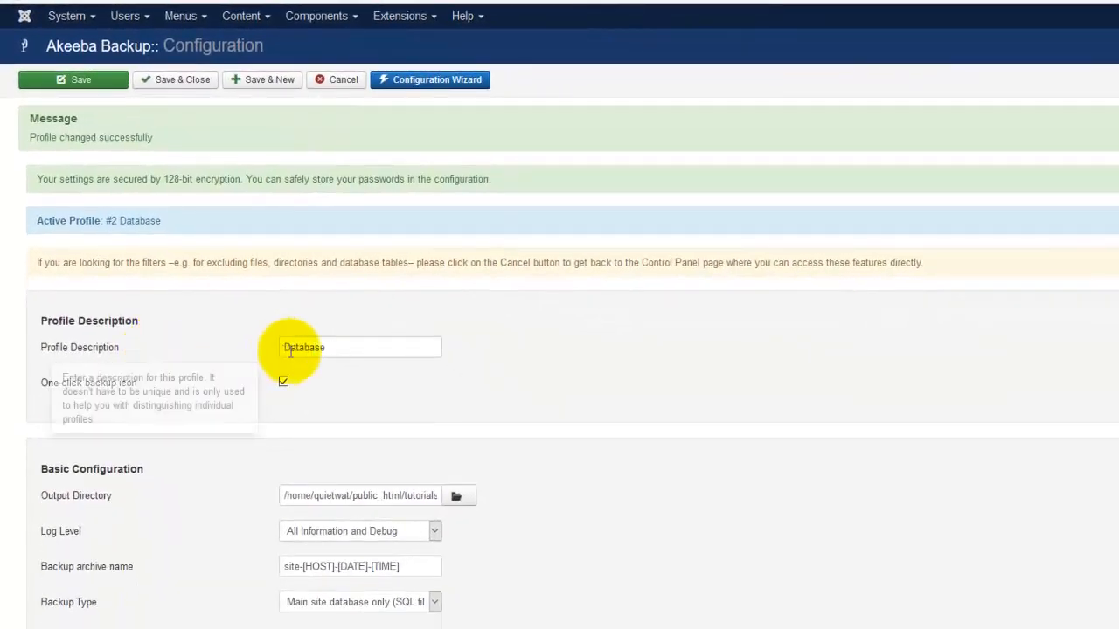
# Select "Main site database only (SQL file)" as the Database profile's backup type, and save and close the configuration.
pyautogui.moveTo(467, 486); pyautogui.dragTo(280, 486)
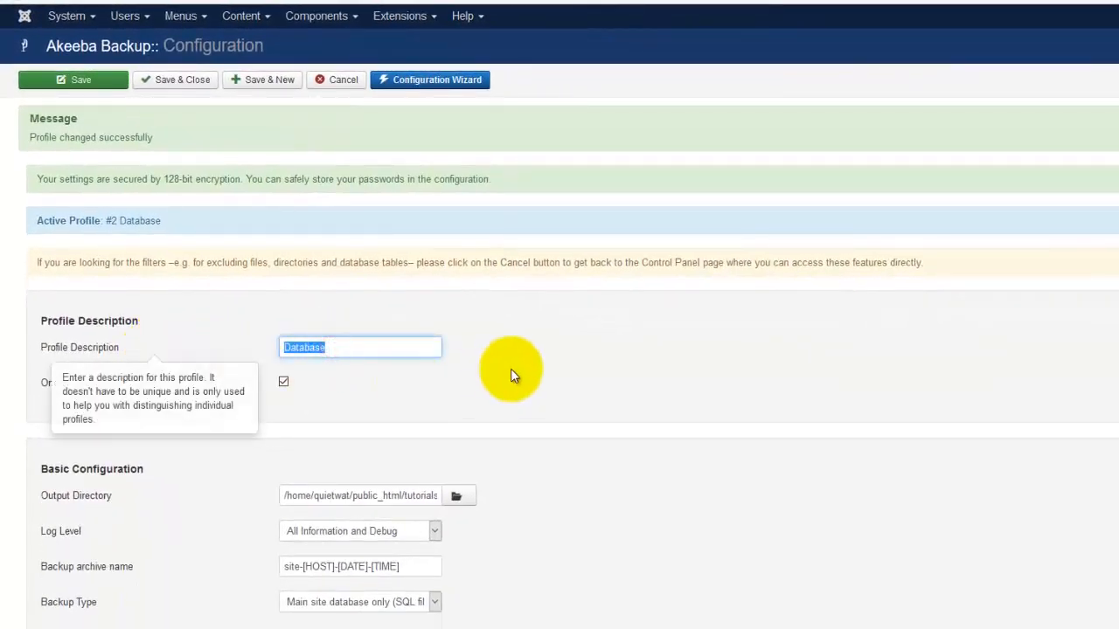
pyautogui.scroll(-3, 518, 368)
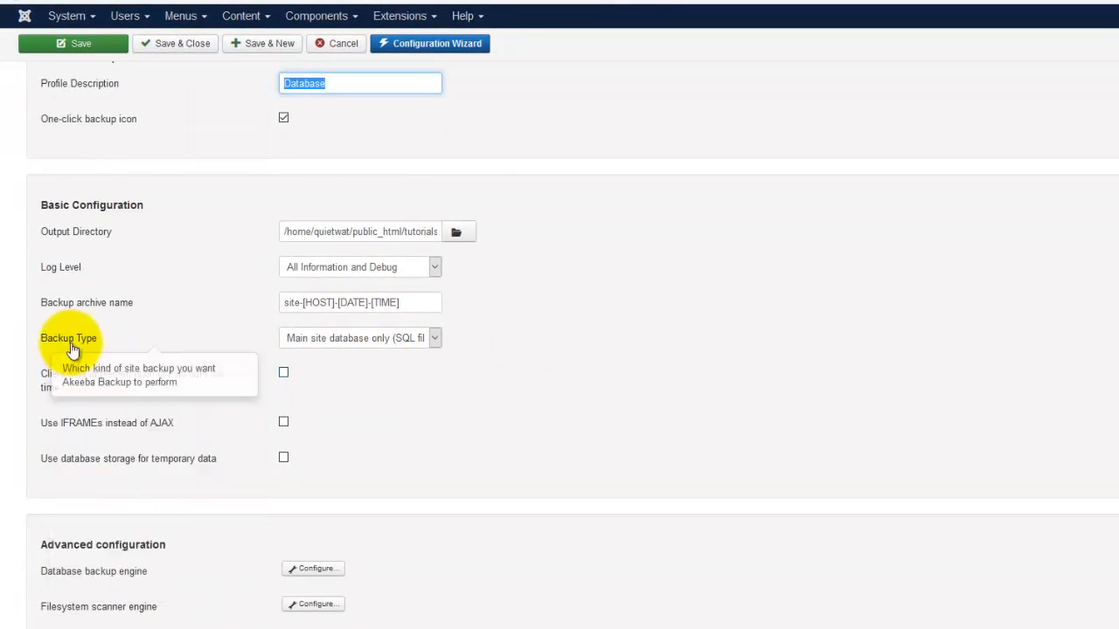
pyautogui.click(435, 338)
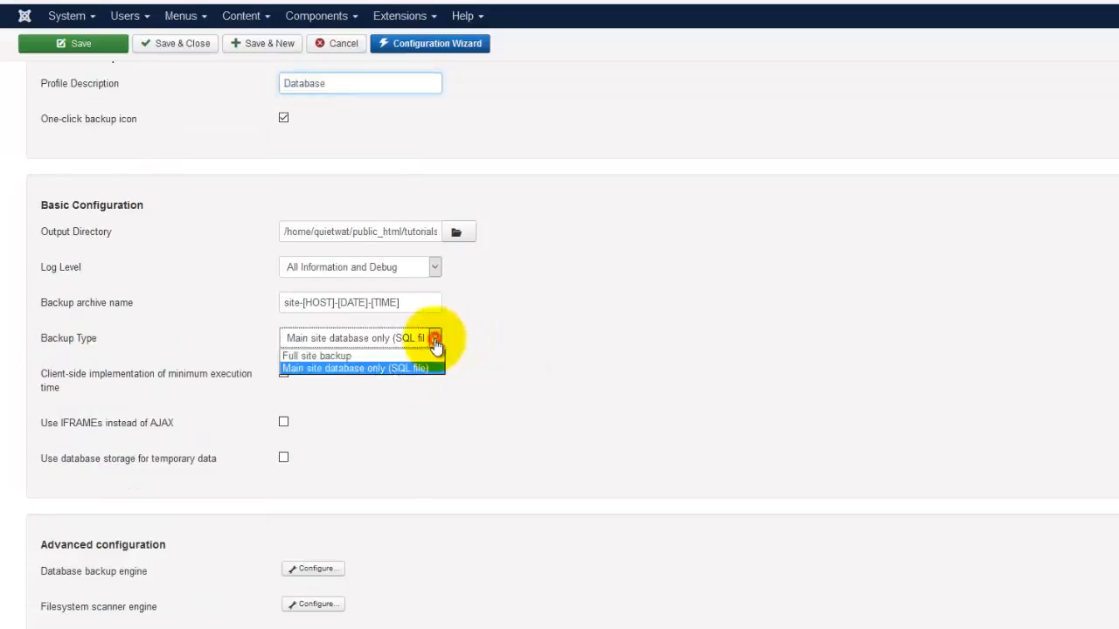
pyautogui.click(341, 368)
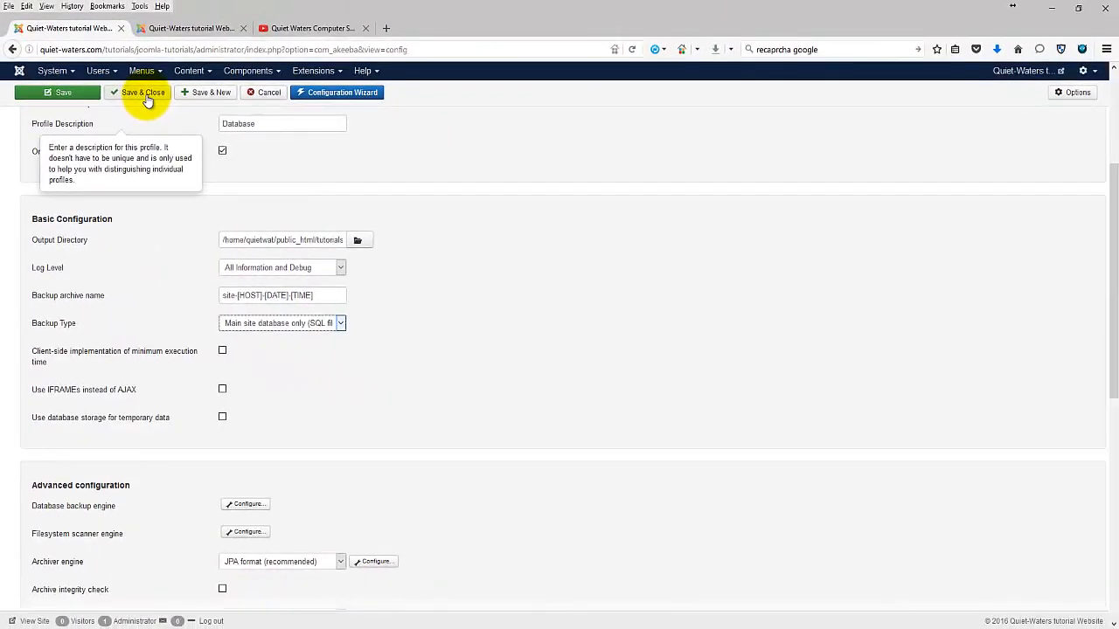
pyautogui.click(144, 94)
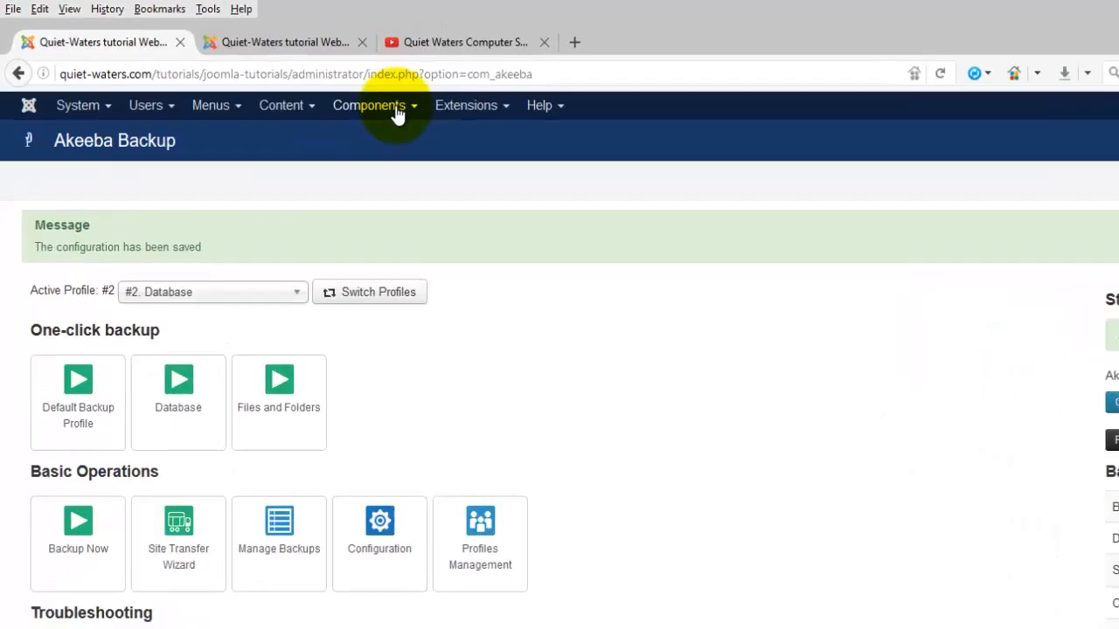
# Open the Admin Tools component to look over its security and maintenance tools, and locate the Ark Editor component.
pyautogui.click(267, 73)
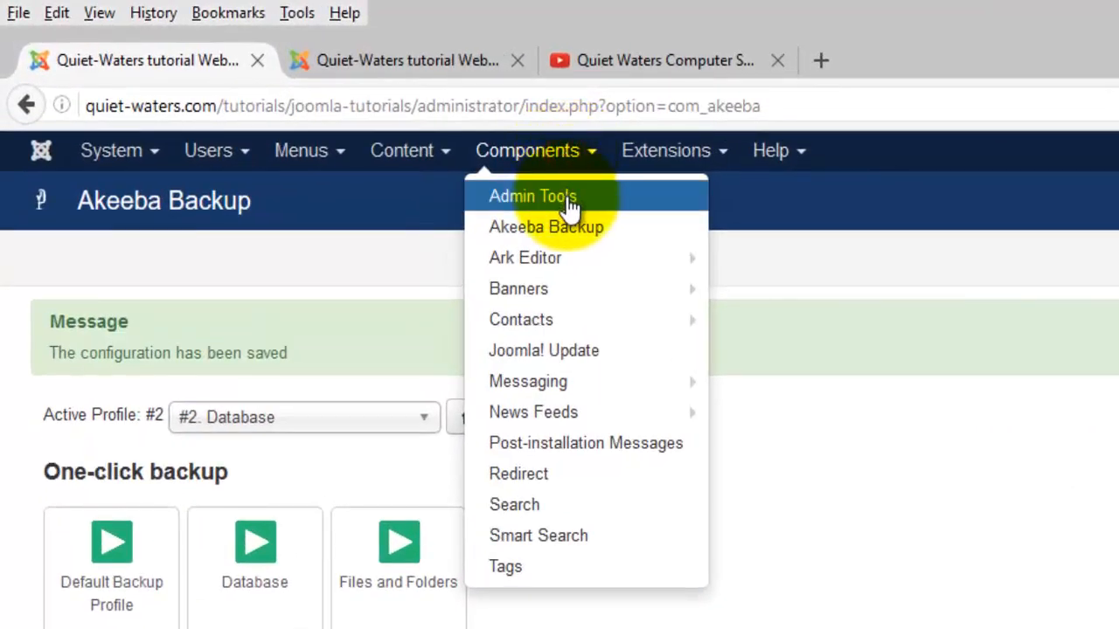
pyautogui.click(567, 194)
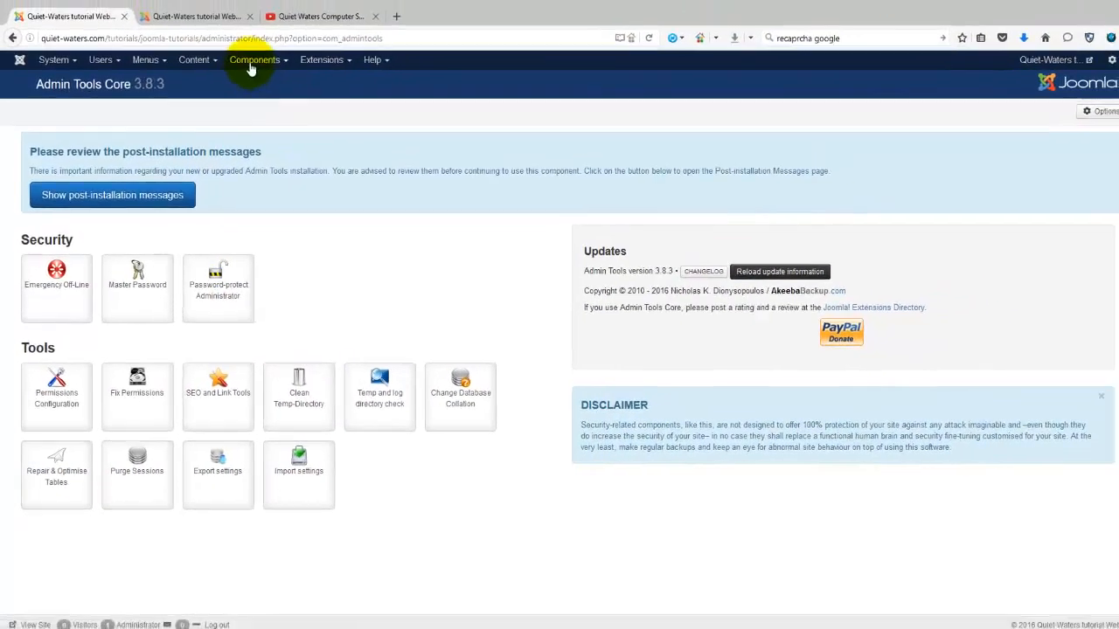
pyautogui.click(249, 69)
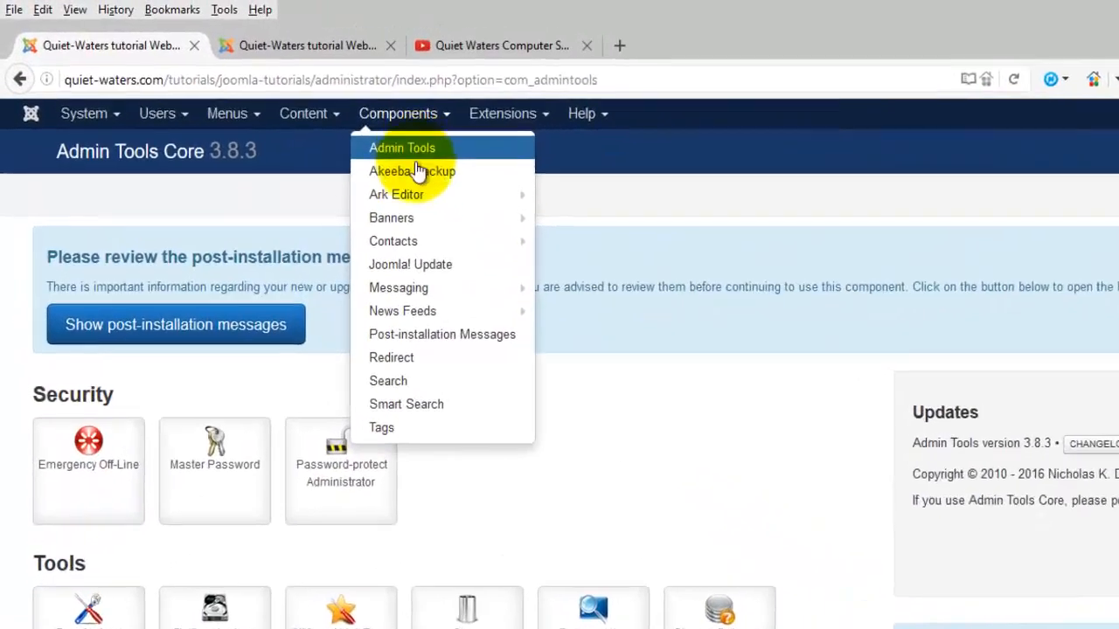
pyautogui.moveTo(258, 123)
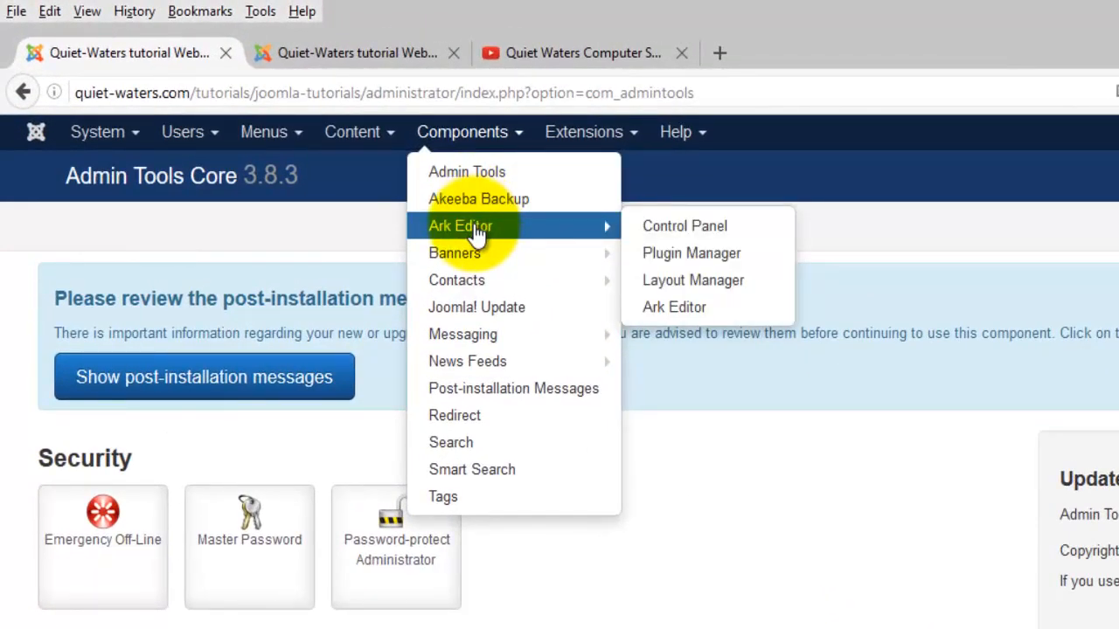
# Start a new article from the Articles list and examine the Ark Editor's Source, Design and Elements views.
pyautogui.click(357, 52)
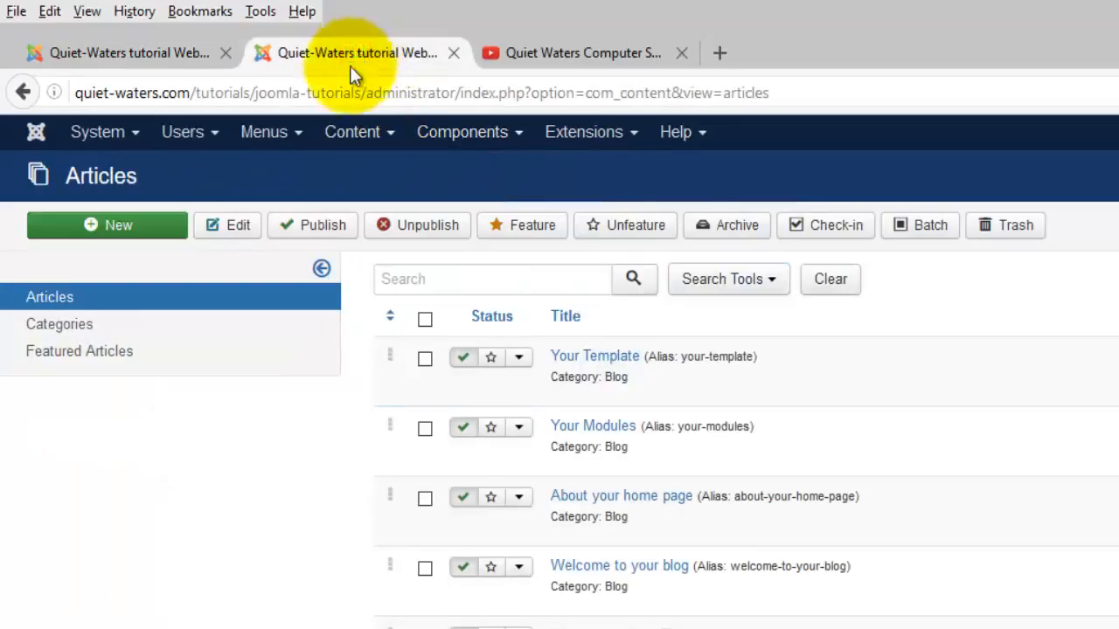
pyautogui.click(126, 221)
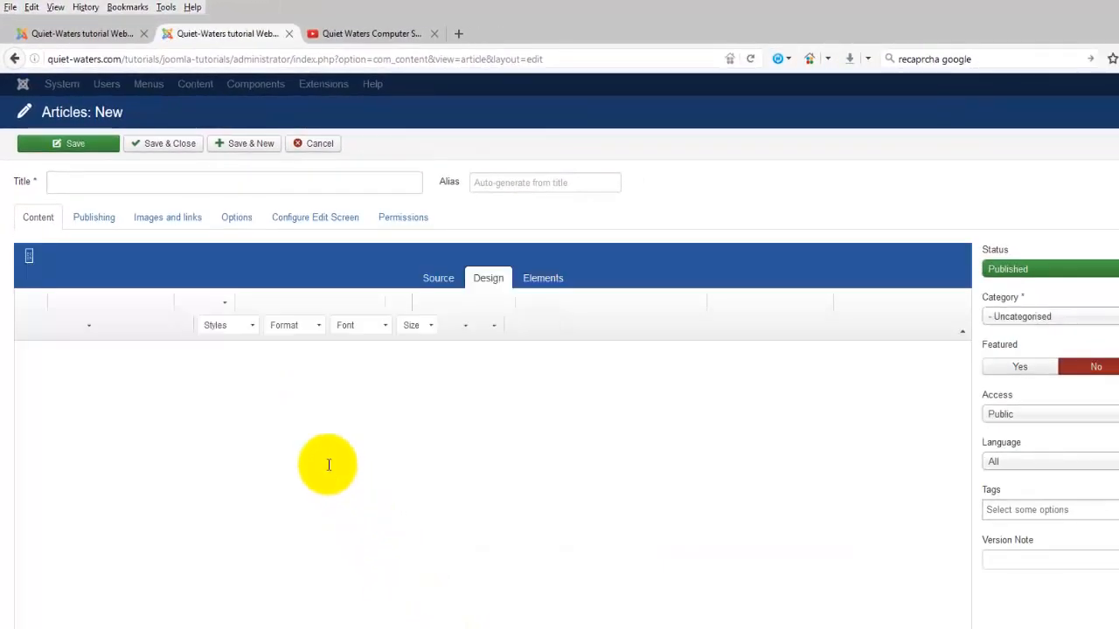
pyautogui.click(491, 282)
pyautogui.click(537, 280)
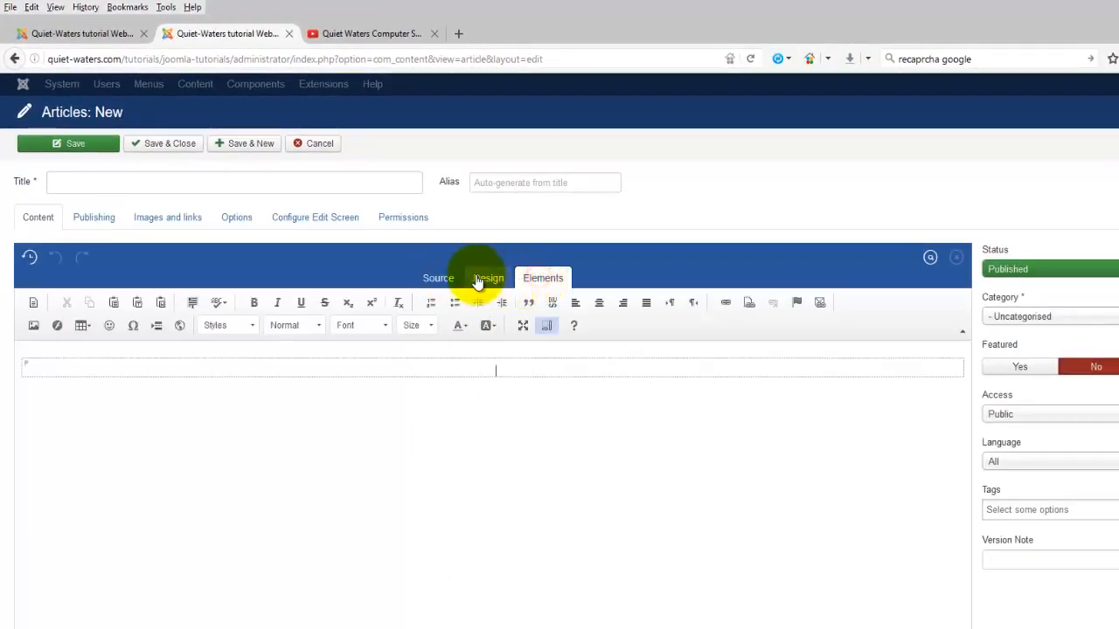
pyautogui.click(490, 280)
pyautogui.click(442, 281)
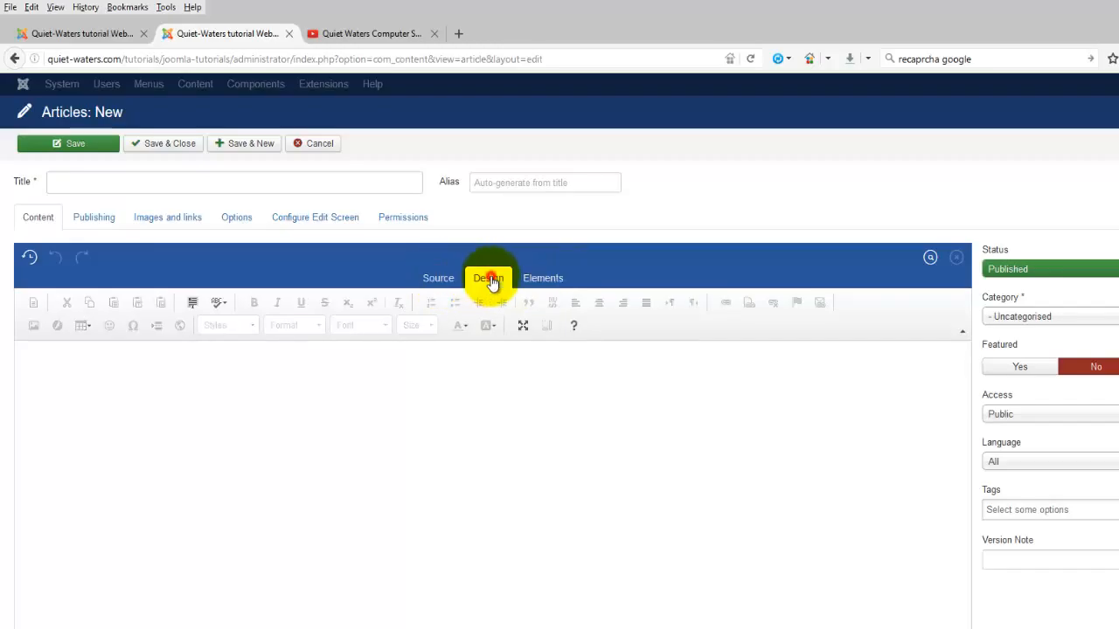
pyautogui.click(490, 280)
pyautogui.click(470, 369)
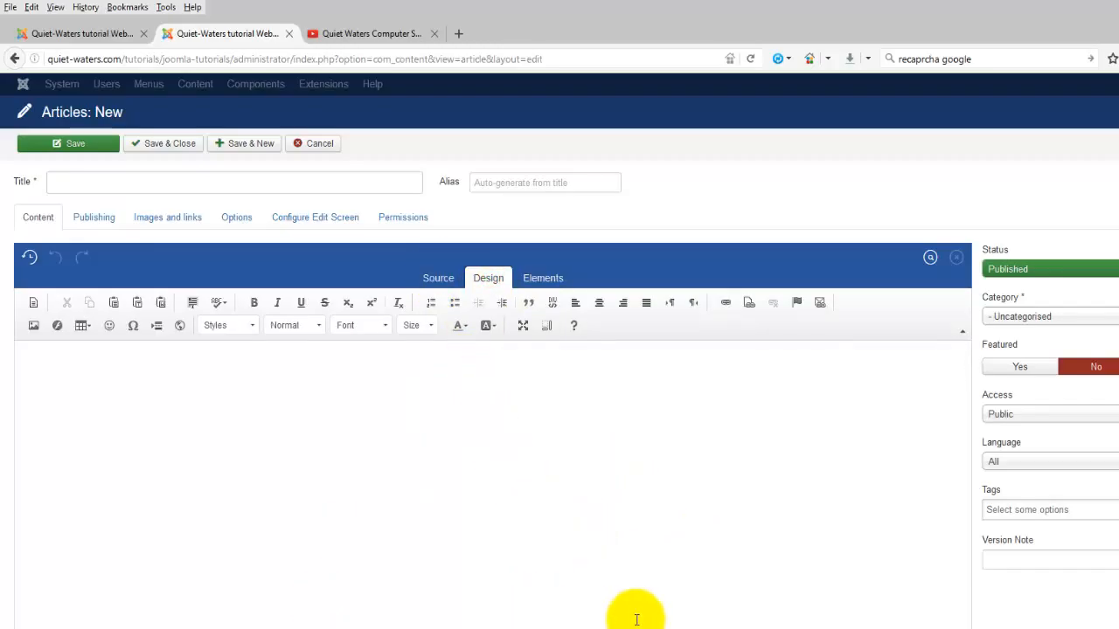
pyautogui.scroll(-1, 634, 612)
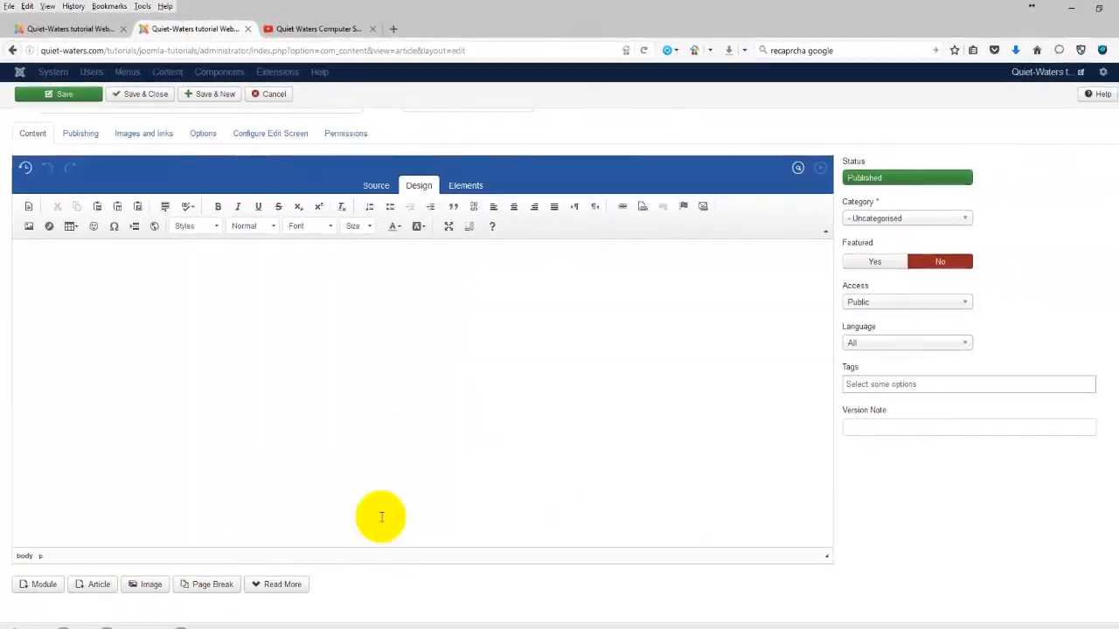
pyautogui.scroll(1, 458, 519)
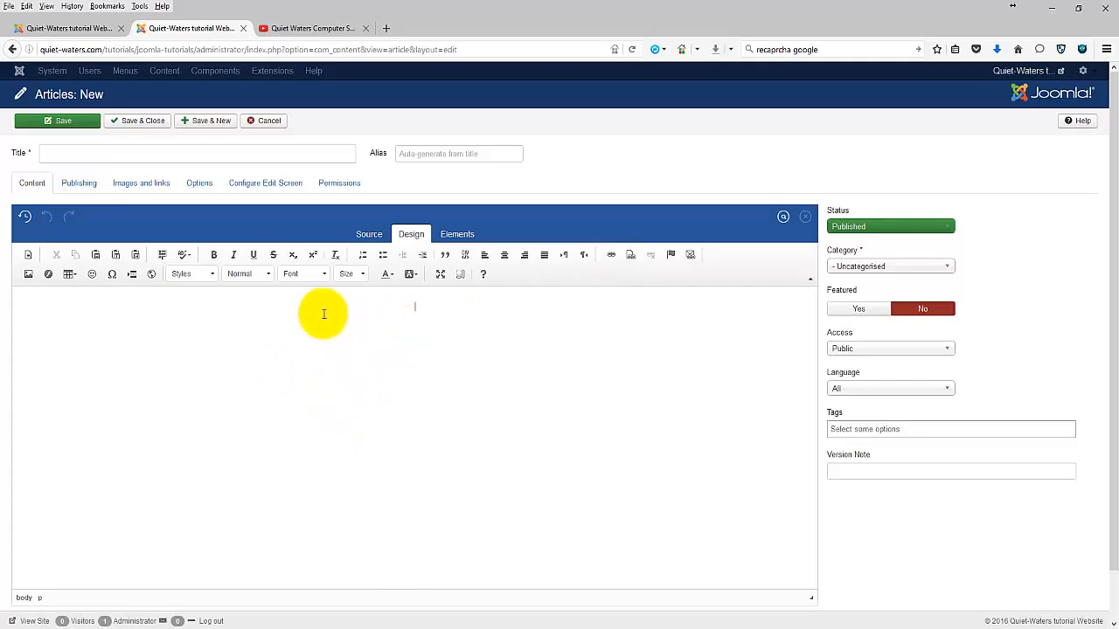
pyautogui.click(66, 28)
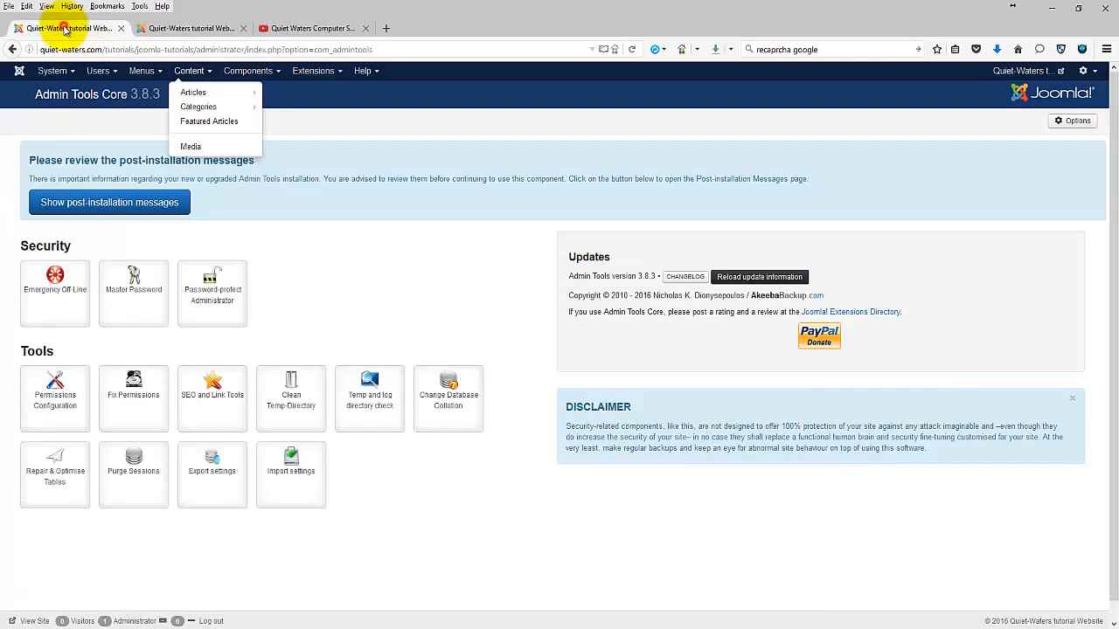
pyautogui.click(312, 71)
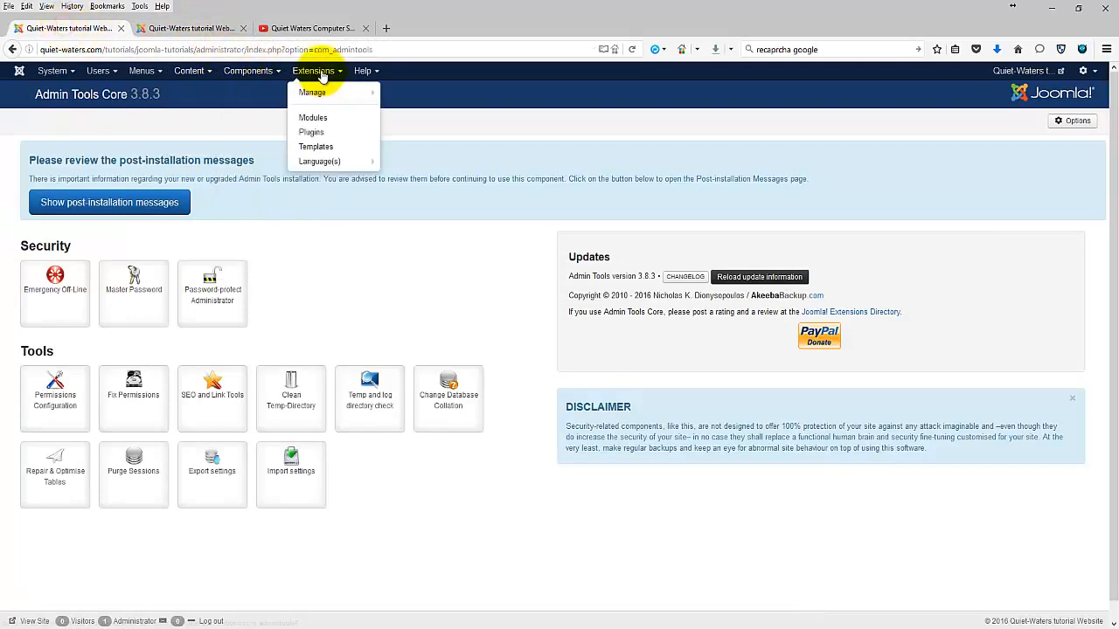
pyautogui.moveTo(323, 96)
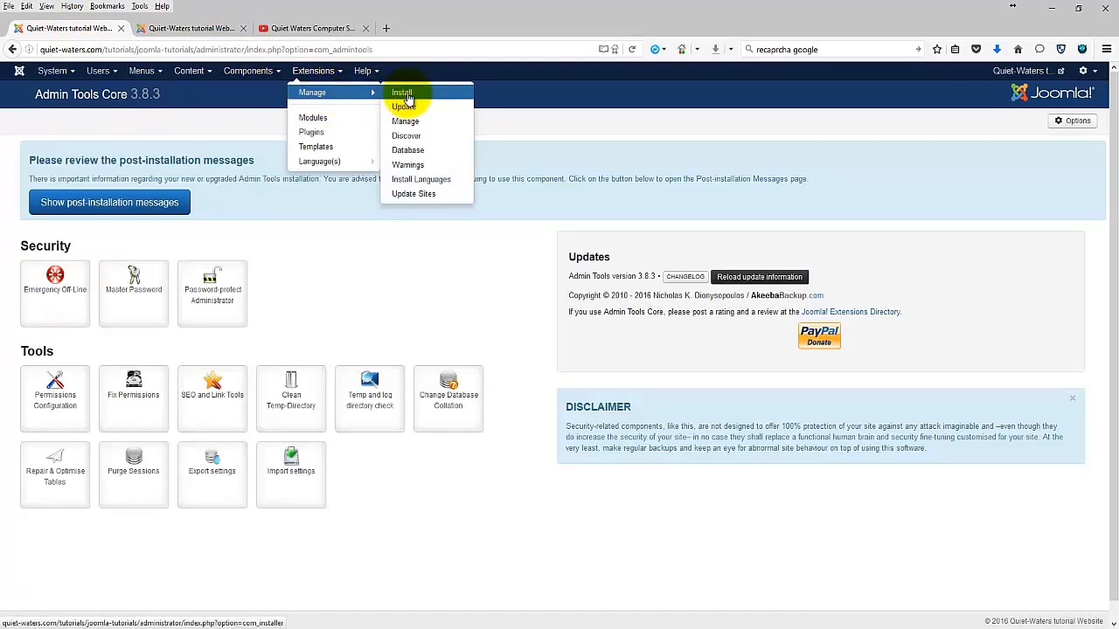
# Go to joomla.org in a new browser tab and open the Joomla! Extensions Directory.
pyautogui.click(386, 28)
pyautogui.write('joom')
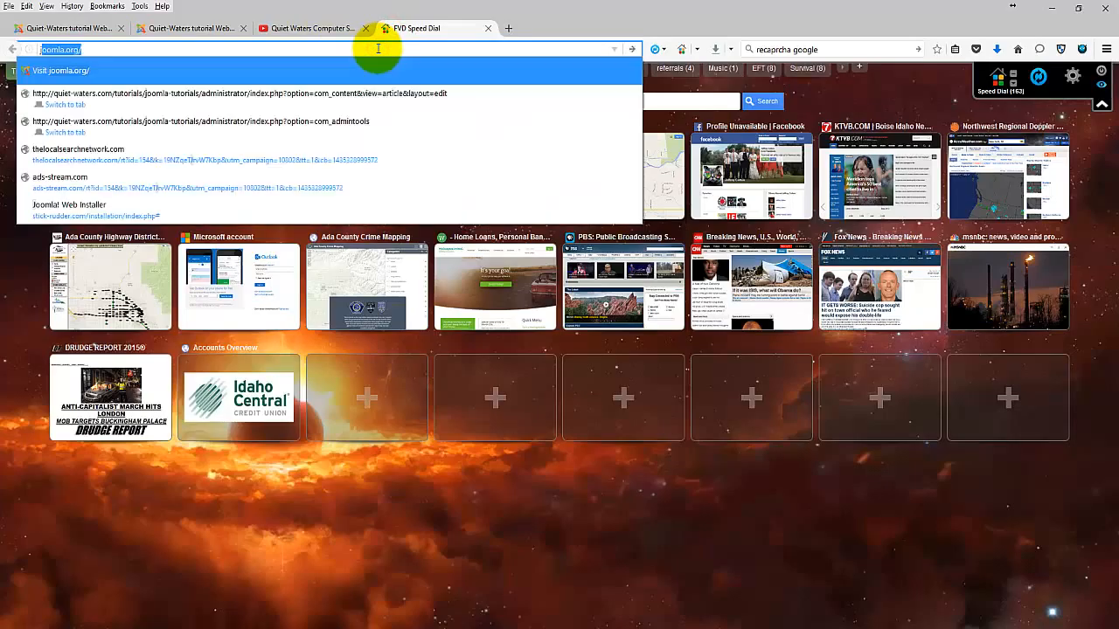
pyautogui.write('la')
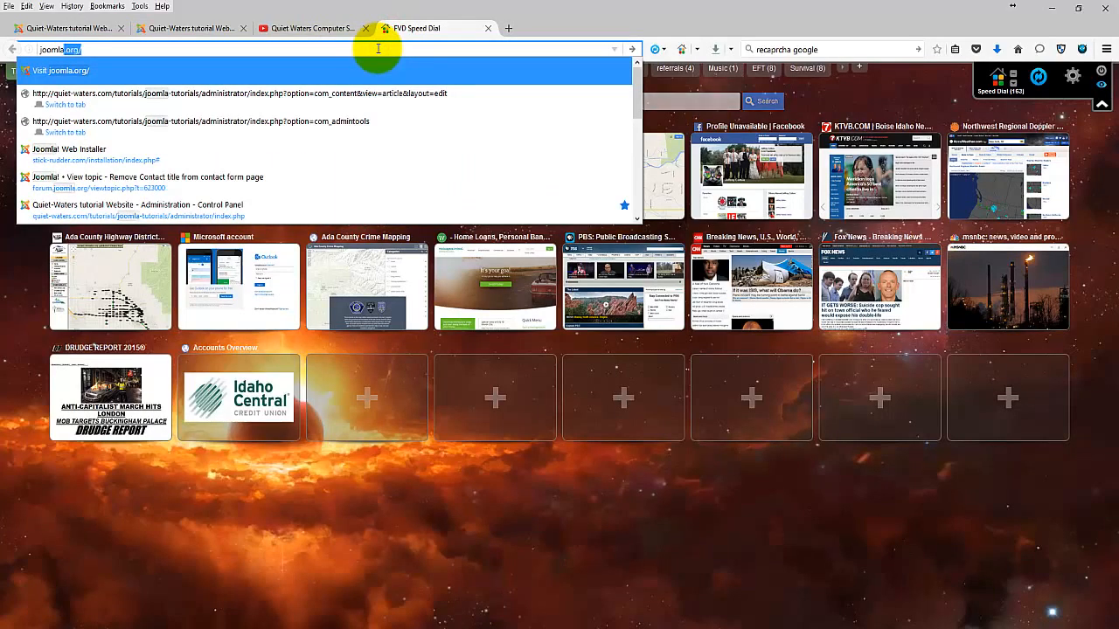
pyautogui.write('.org')
pyautogui.press('Return')
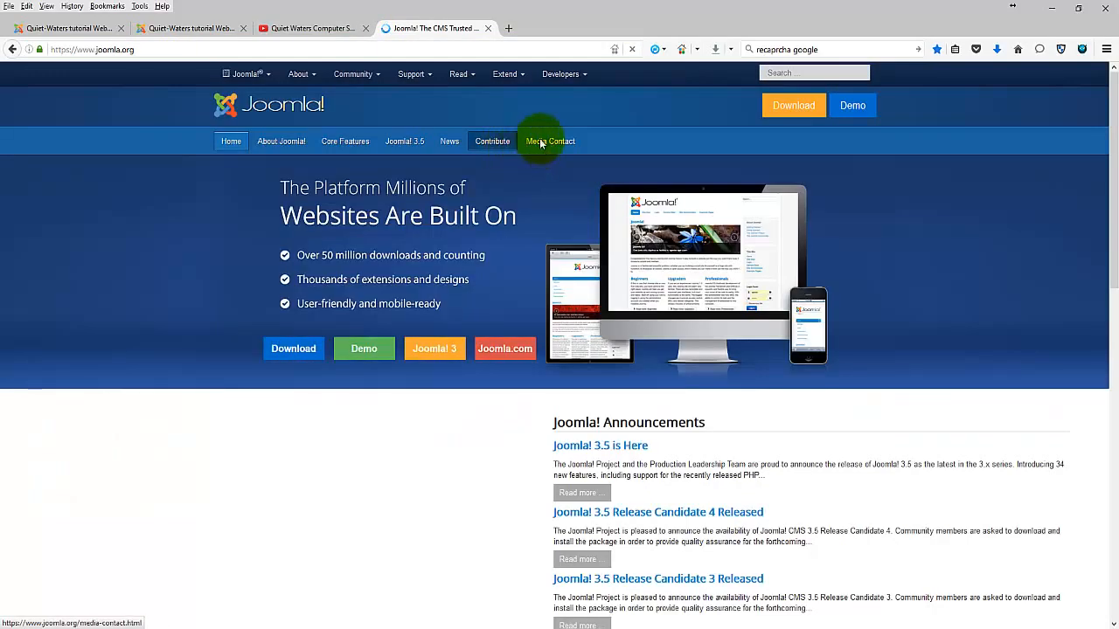
pyautogui.moveTo(506, 76)
pyautogui.click(519, 100)
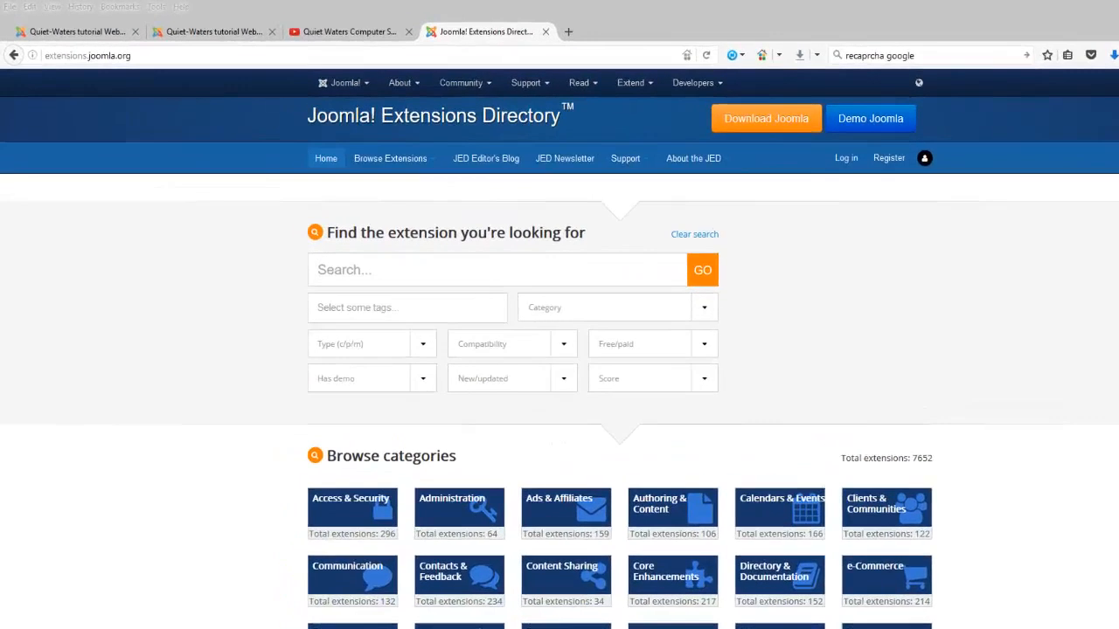
# Switch to File Explorer and look through the Admin Features and Components folders inside the extensions folder, ending back in extensions.
pyautogui.moveTo(1118, 70); pyautogui.dragTo(623, 69)
pyautogui.moveTo(994, 118); pyautogui.dragTo(996, 121)
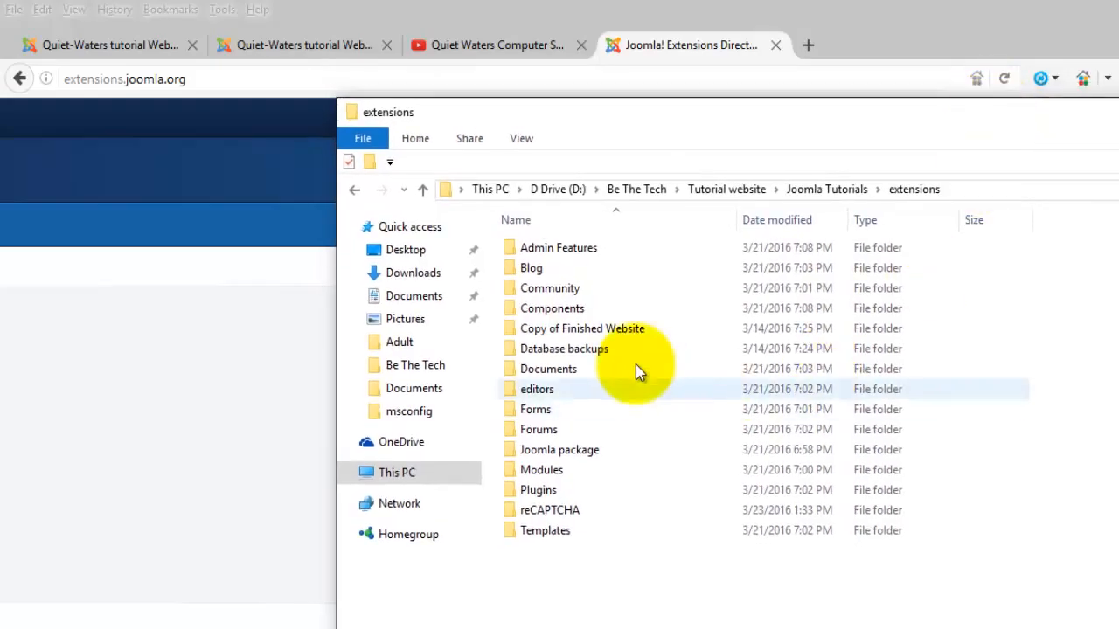
pyautogui.doubleClick(570, 251)
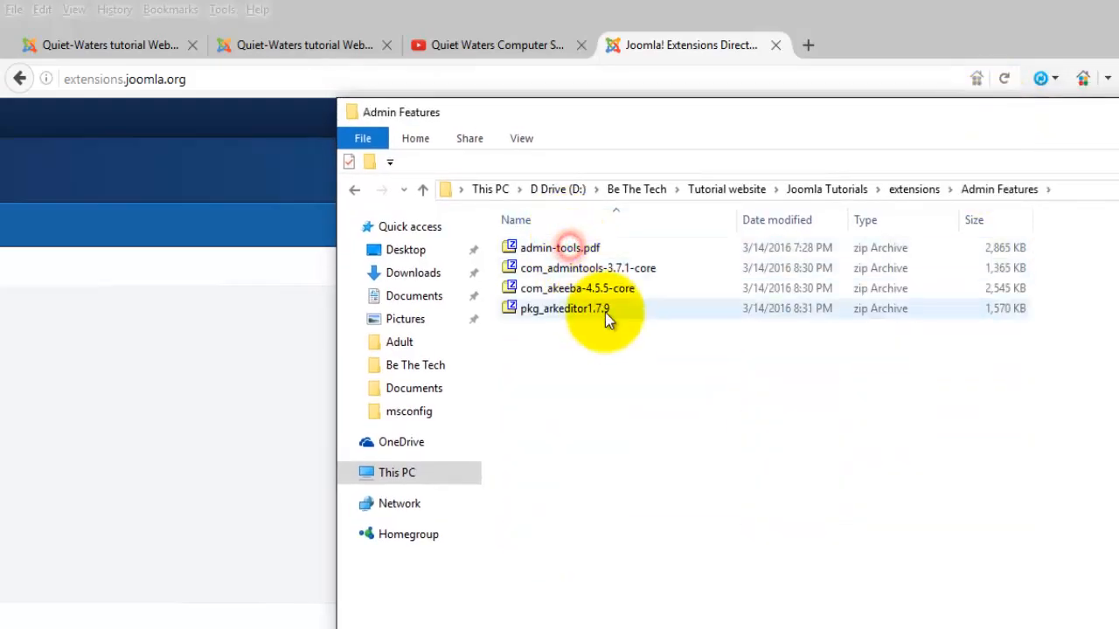
pyautogui.click(602, 271)
pyautogui.click(602, 287)
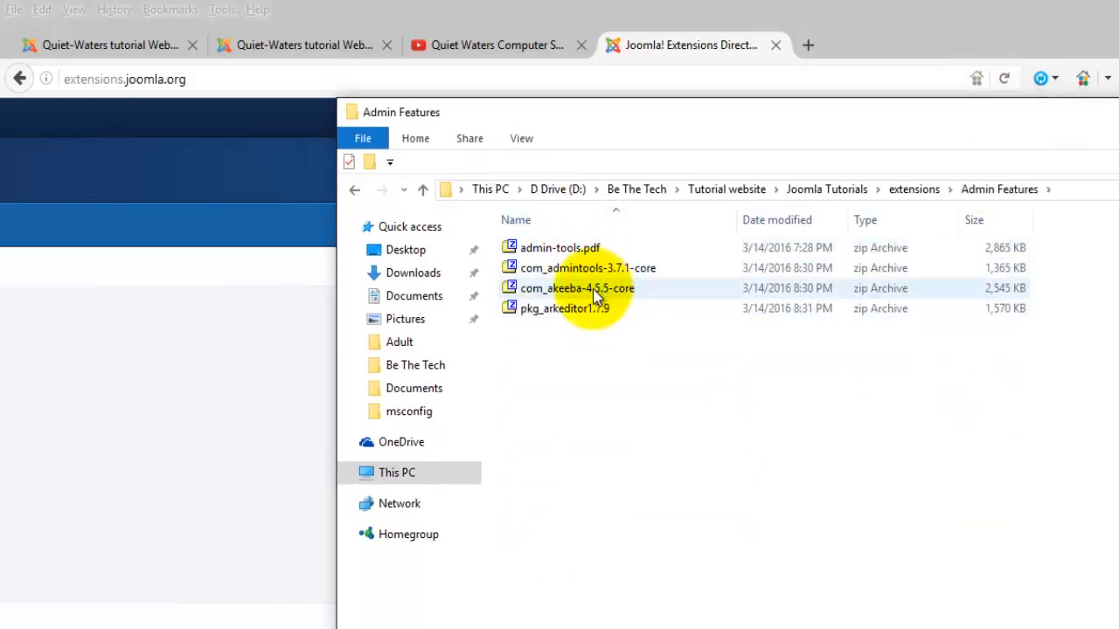
pyautogui.click(590, 310)
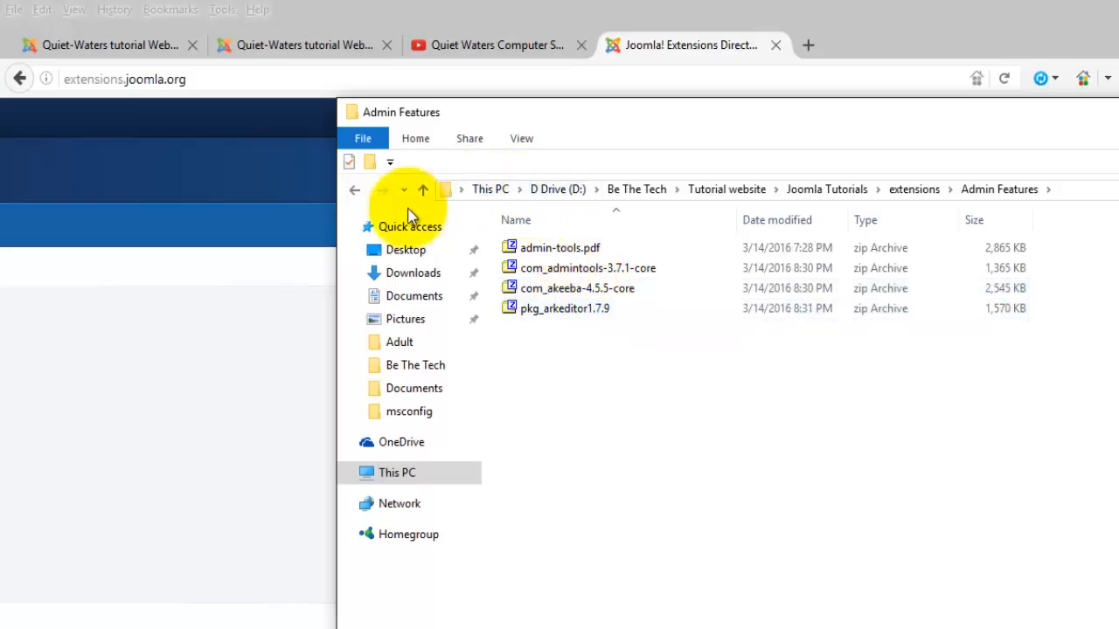
pyautogui.click(422, 189)
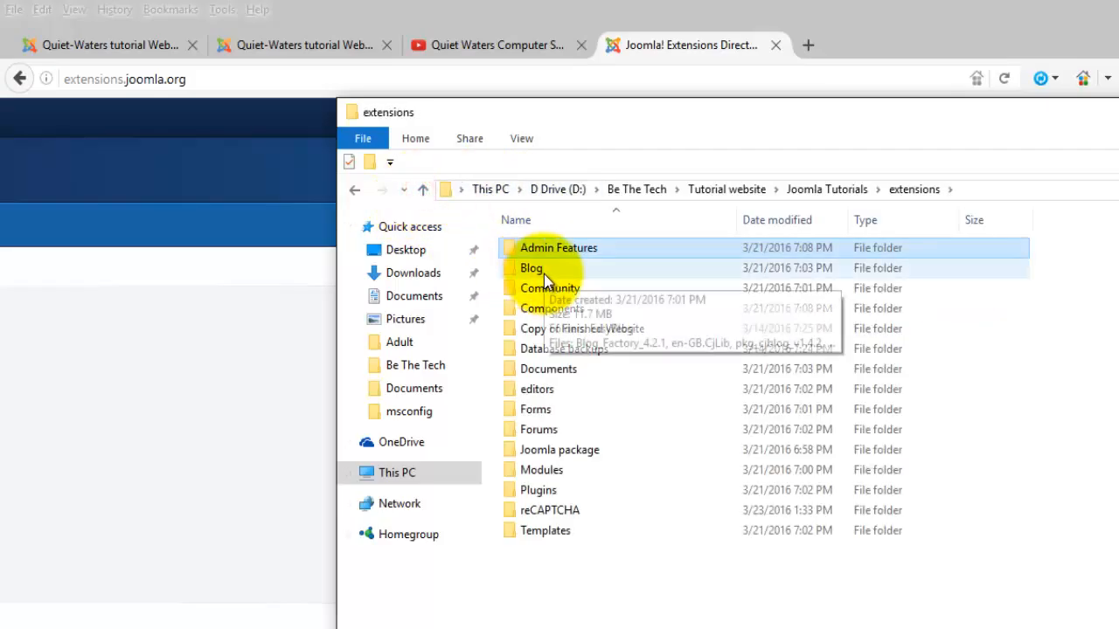
pyautogui.doubleClick(570, 311)
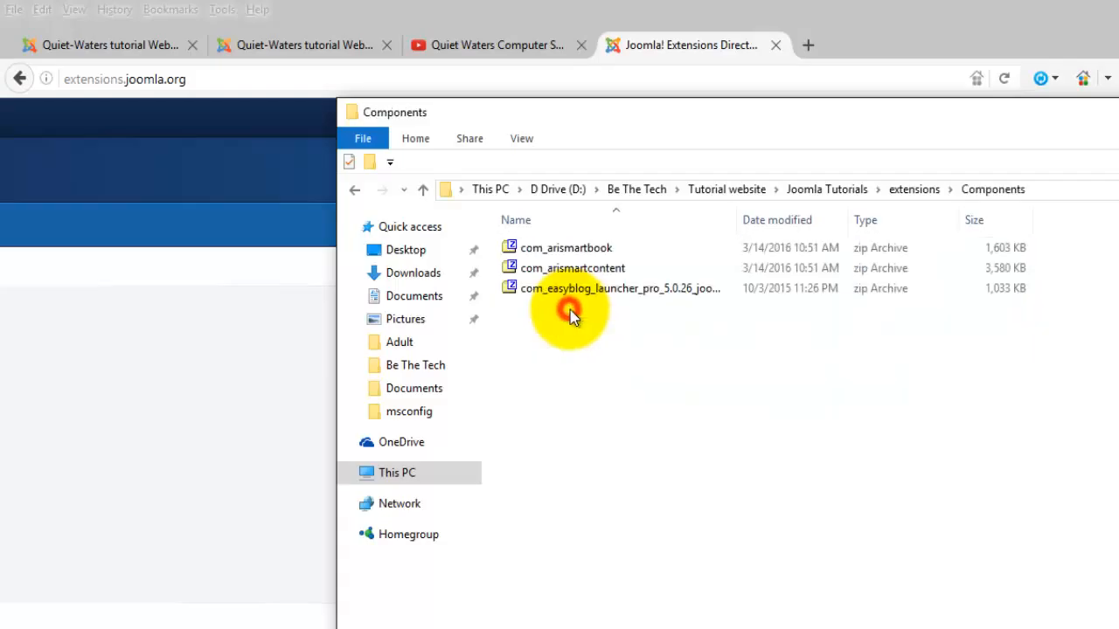
pyautogui.click(424, 190)
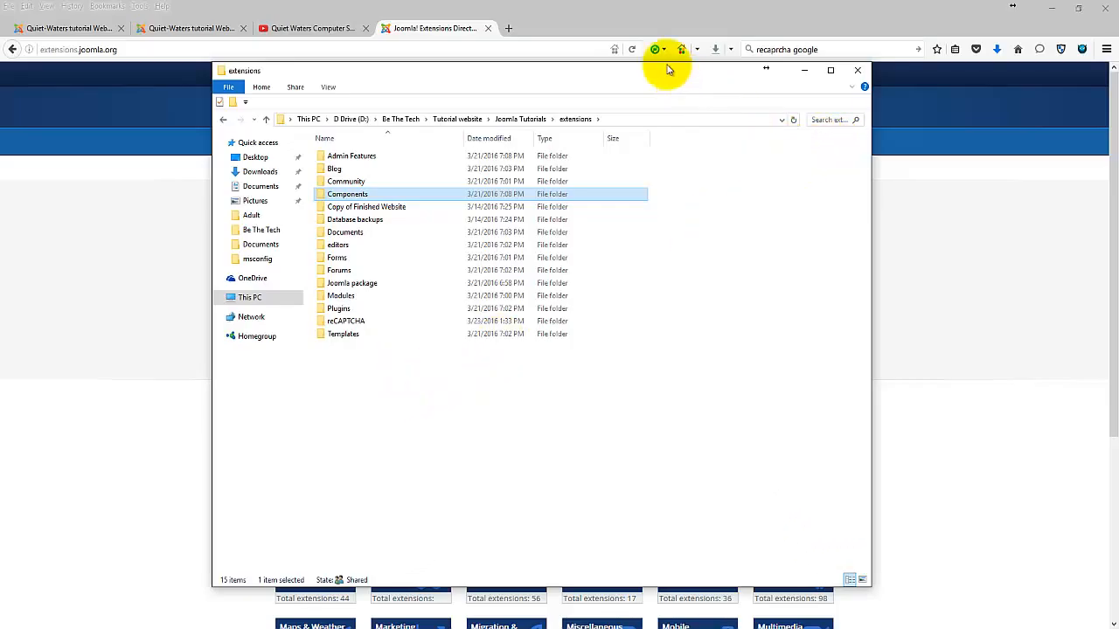
# Return to the Joomla! Extensions Directory and search for "ark editor", filtered to Joomla 3 compatibility and free downloads.
pyautogui.moveTo(625, 75); pyautogui.dragTo(0, 95)
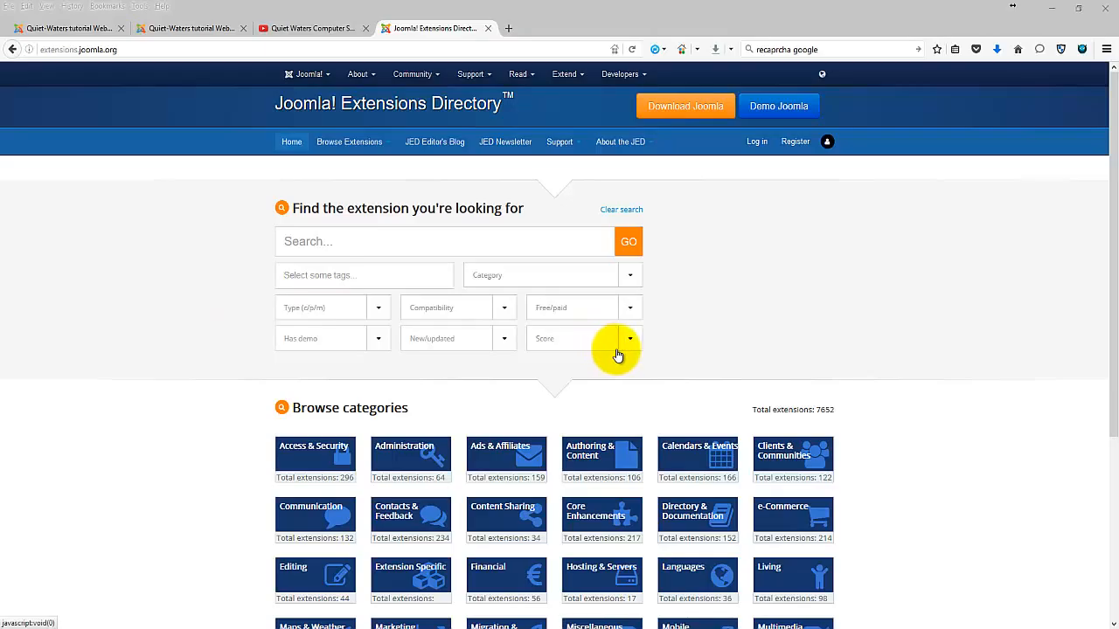
pyautogui.click(437, 27)
pyautogui.scroll(-3, 889, 312)
pyautogui.scroll(3, 889, 312)
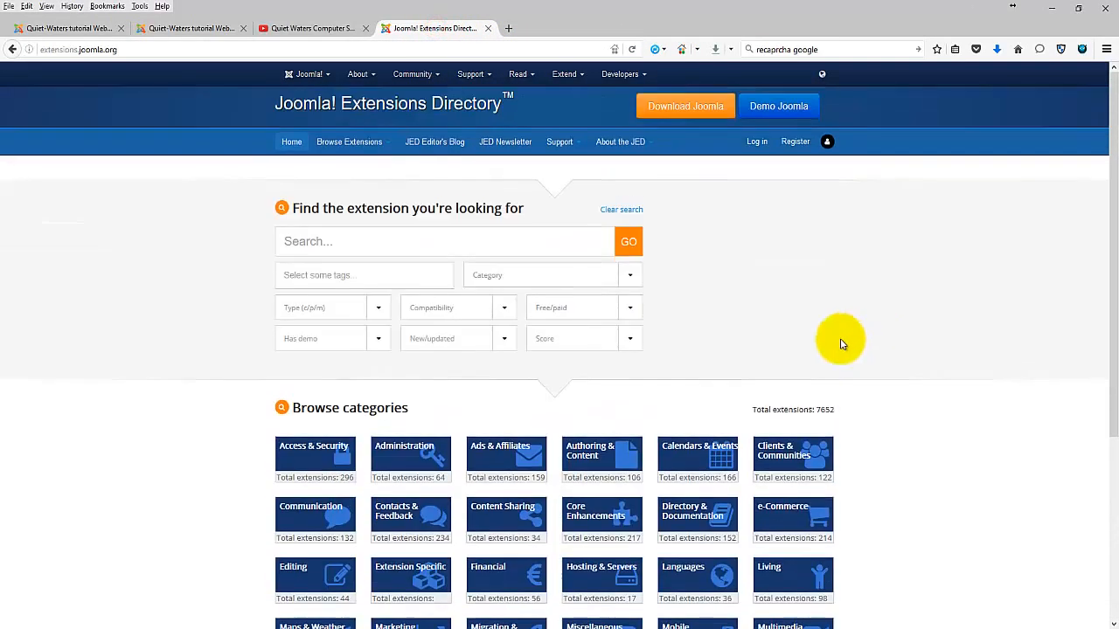
pyautogui.click(460, 242)
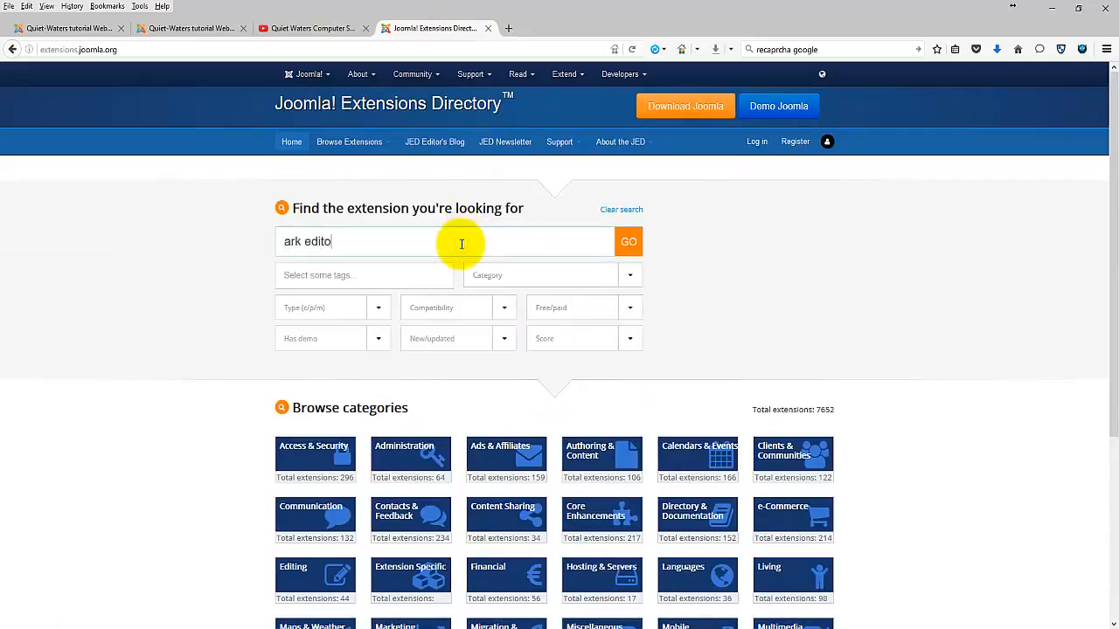
pyautogui.write('ark editor')
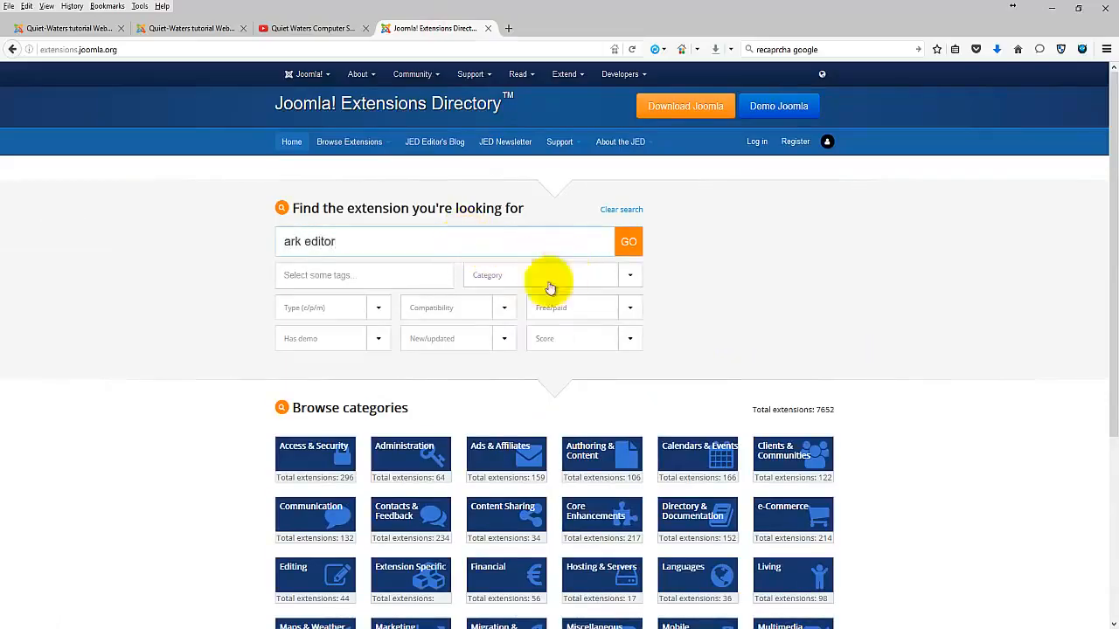
pyautogui.click(506, 311)
pyautogui.click(486, 329)
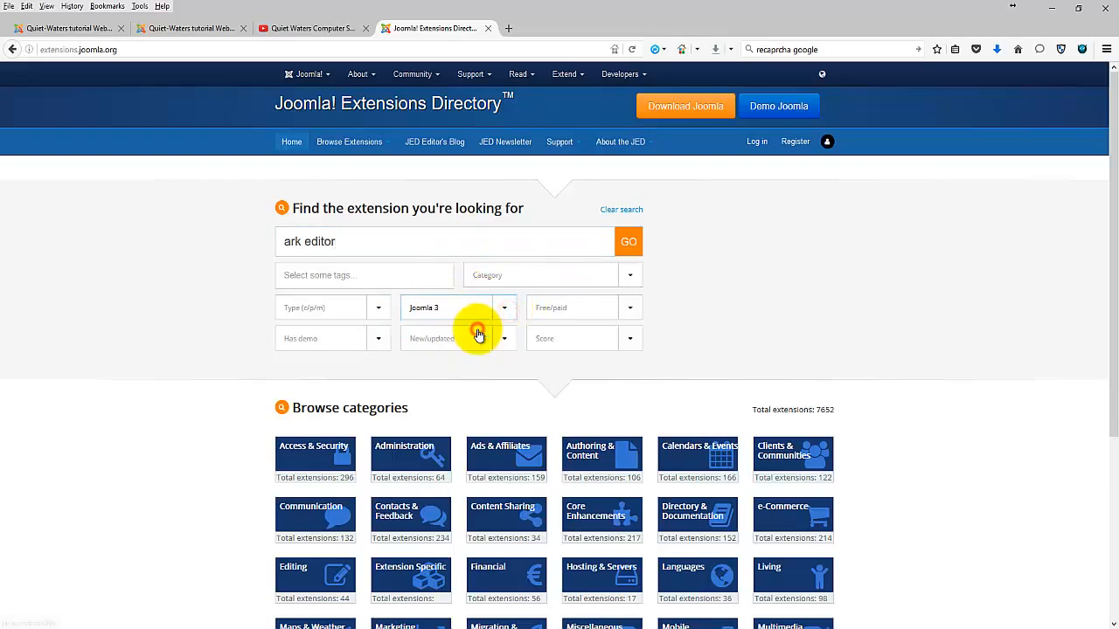
pyautogui.click(628, 309)
pyautogui.click(595, 329)
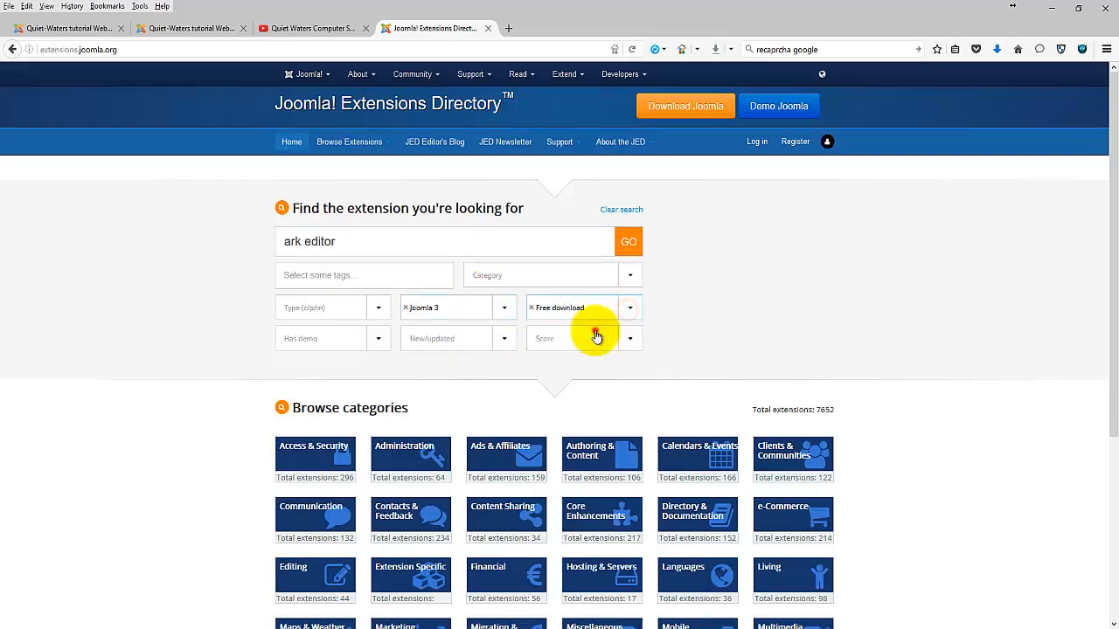
pyautogui.click(629, 245)
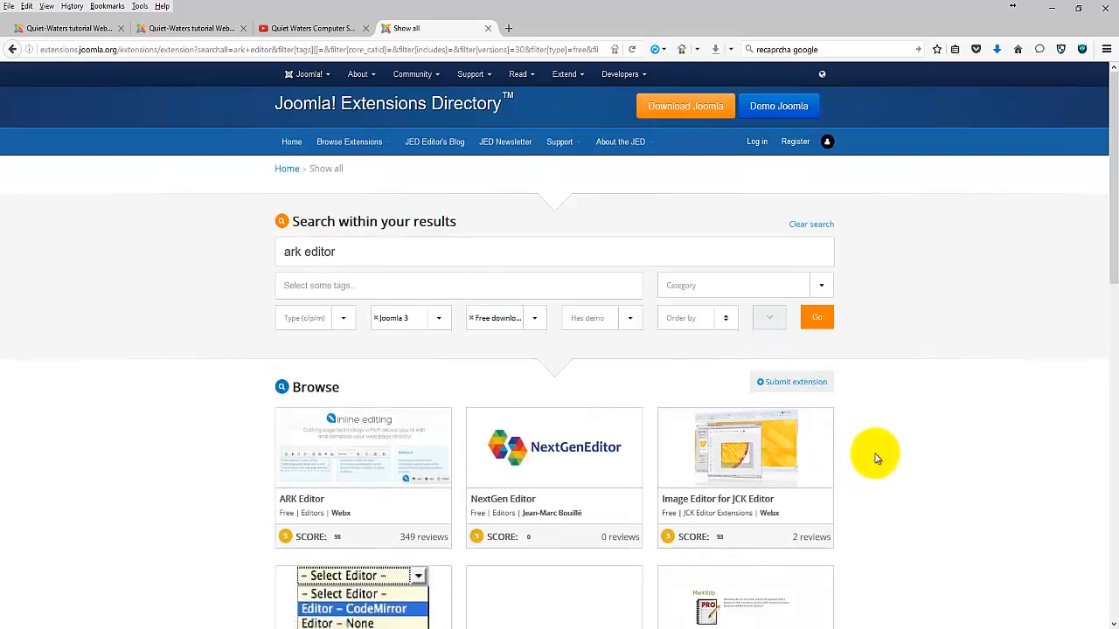
# Look through the ark editor results, and search for "wysiwyg" instead to examine the free Joomla 3 editors.
pyautogui.scroll(-3, 870, 454)
pyautogui.scroll(-3, 865, 453)
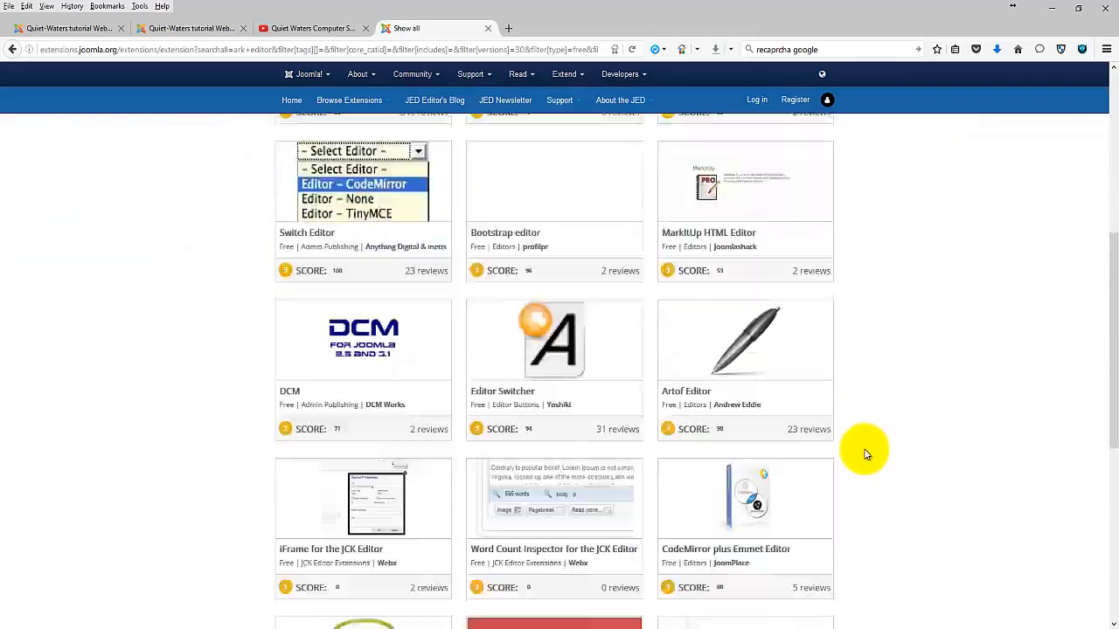
pyautogui.scroll(-3, 857, 450)
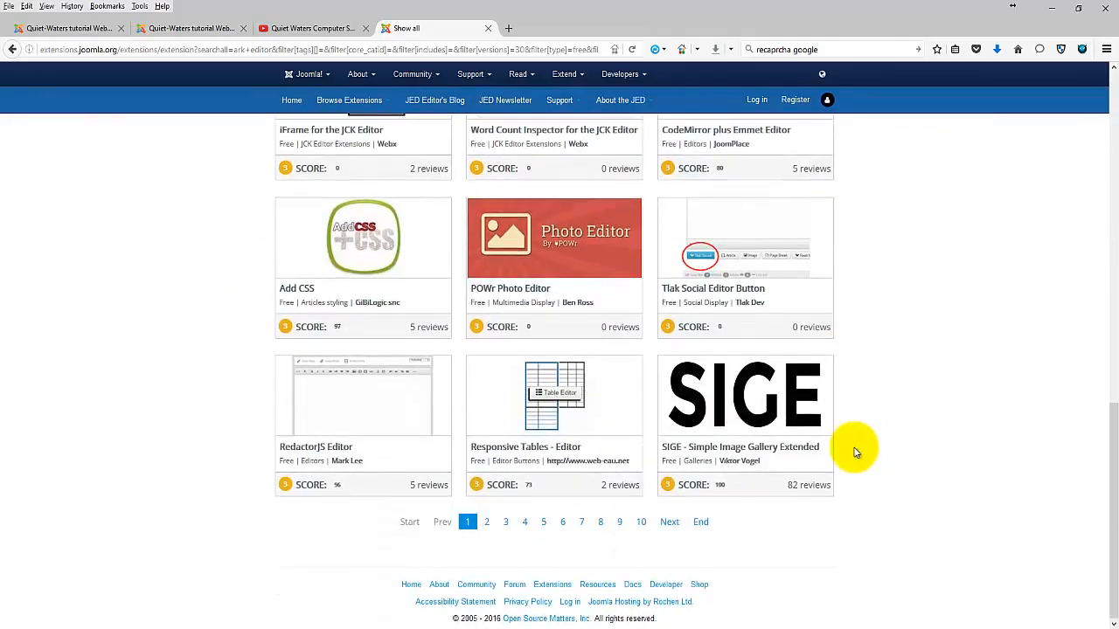
pyautogui.scroll(10, 853, 450)
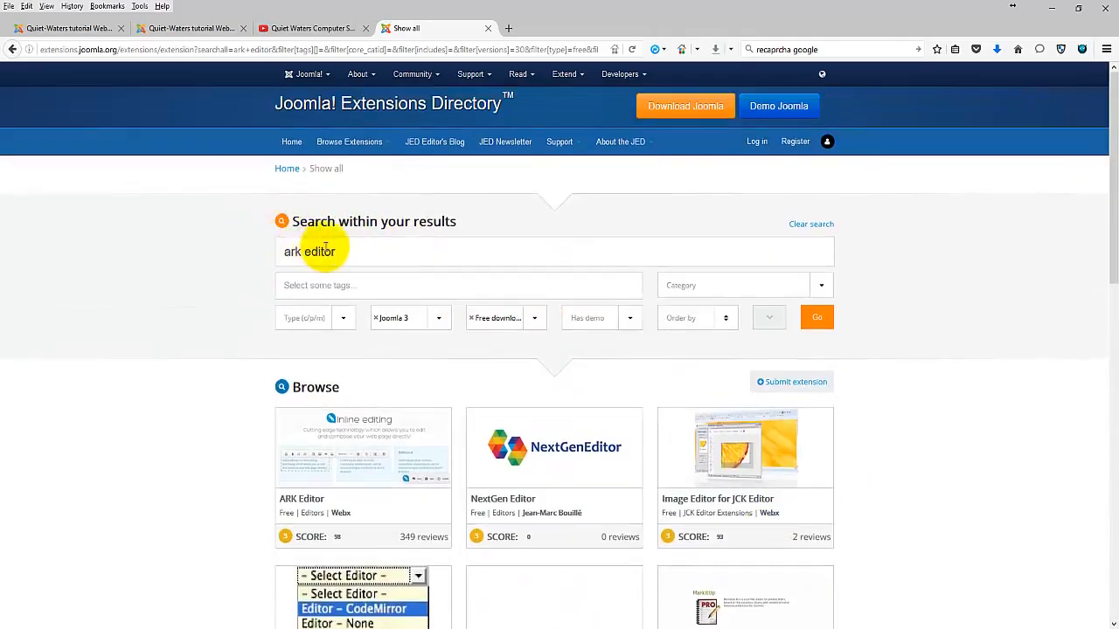
pyautogui.click(306, 251)
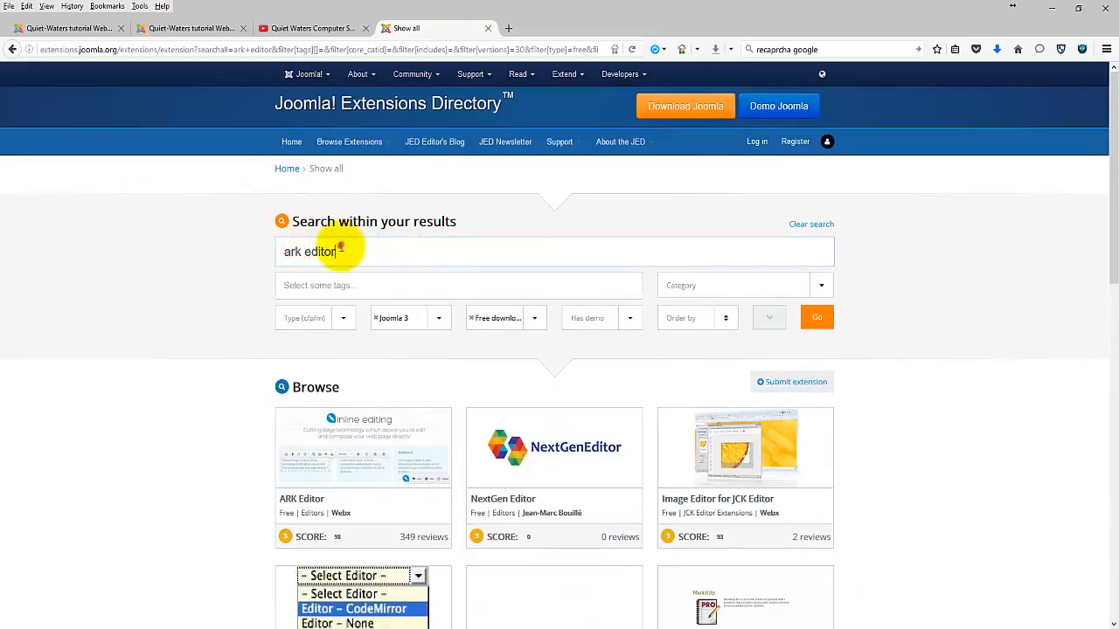
pyautogui.moveTo(340, 251); pyautogui.dragTo(214, 258)
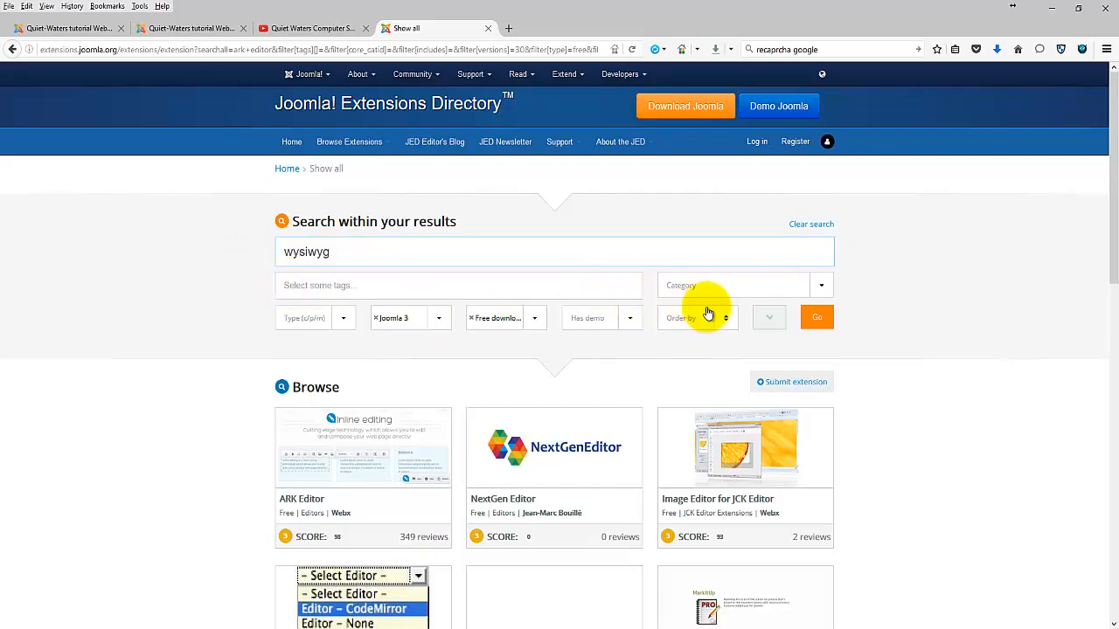
pyautogui.click(821, 318)
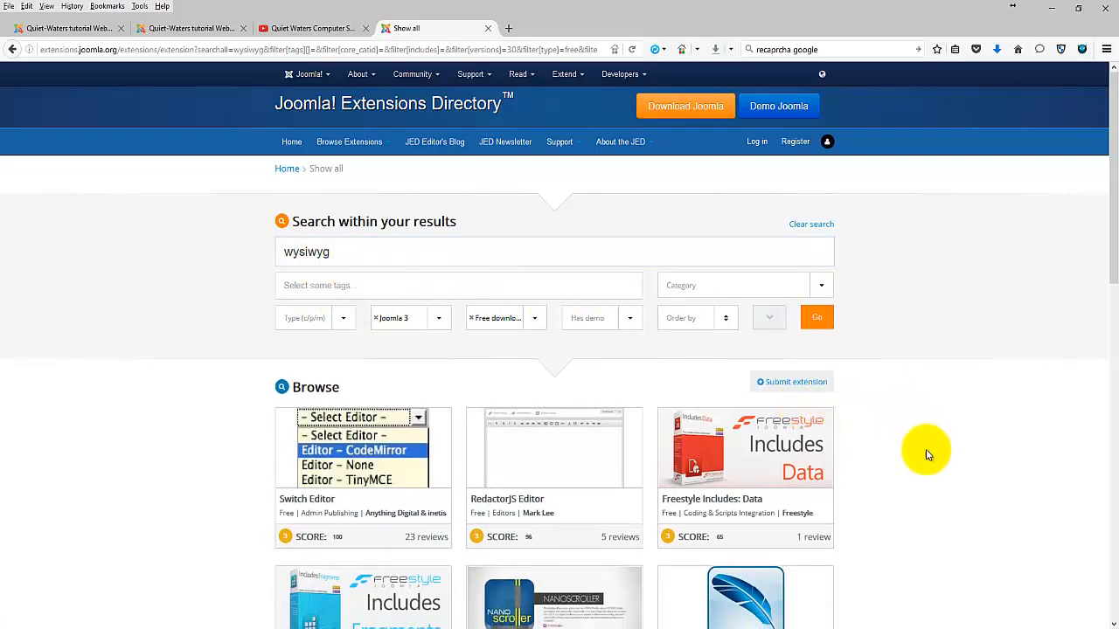
pyautogui.scroll(-3, 900, 451)
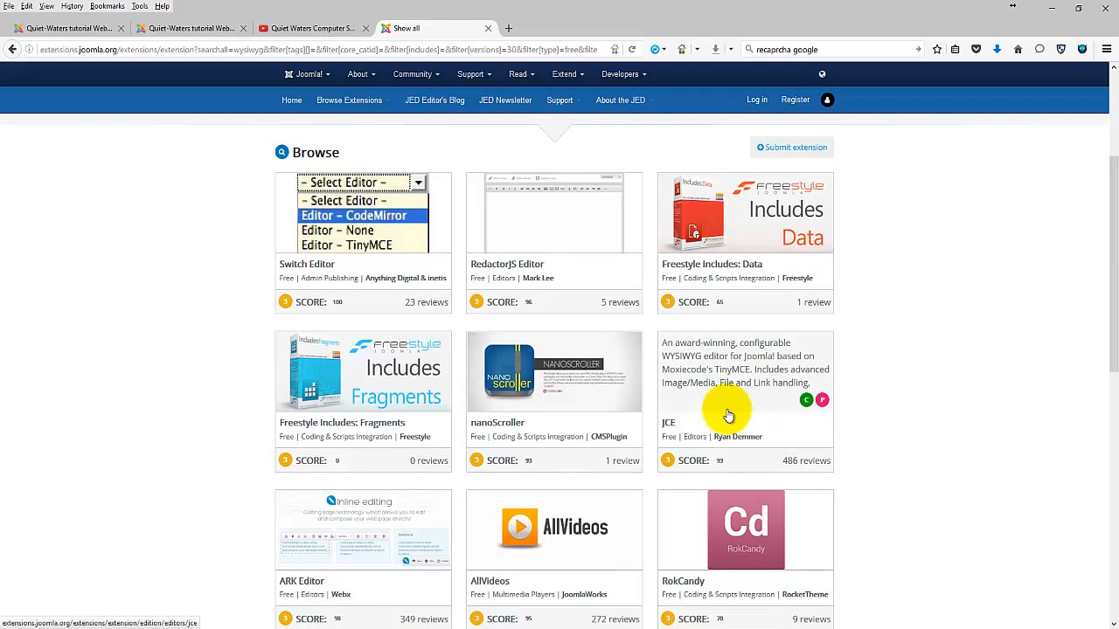
pyautogui.scroll(-2, 921, 416)
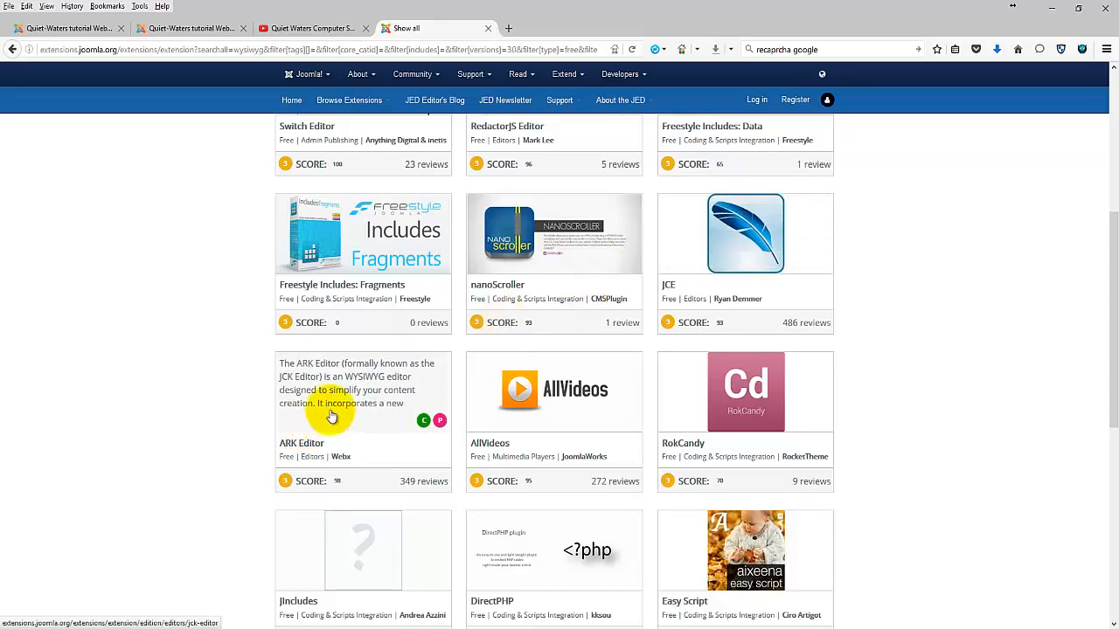
# Return to the Joomla administrator, glance at the components list and new article editor, and open Global Configuration.
pyautogui.click(100, 30)
pyautogui.click(248, 70)
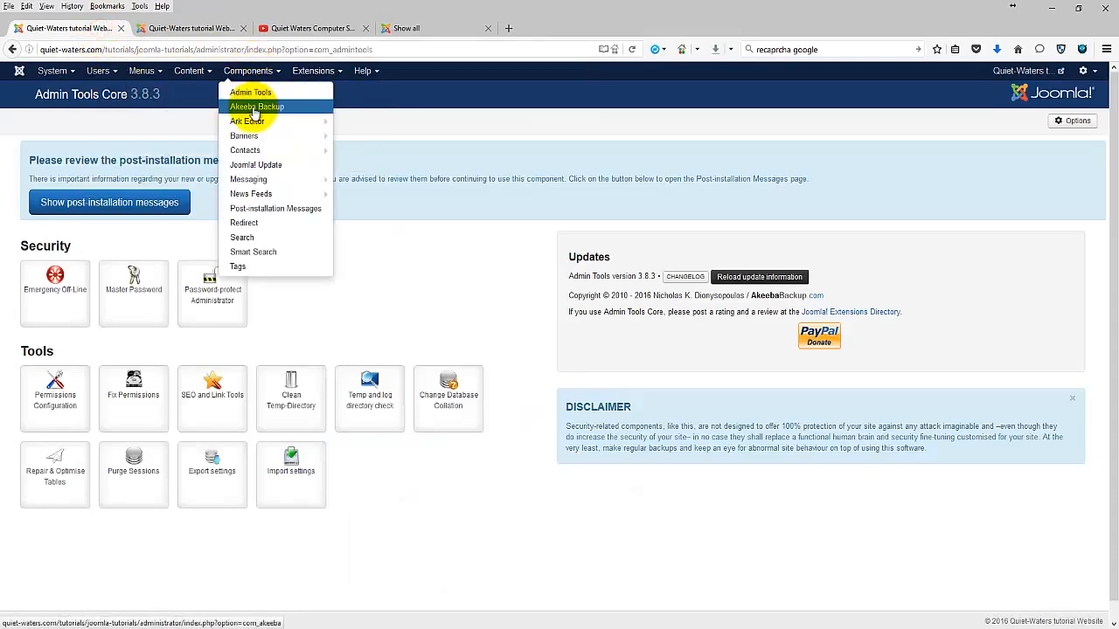
pyautogui.moveTo(252, 127)
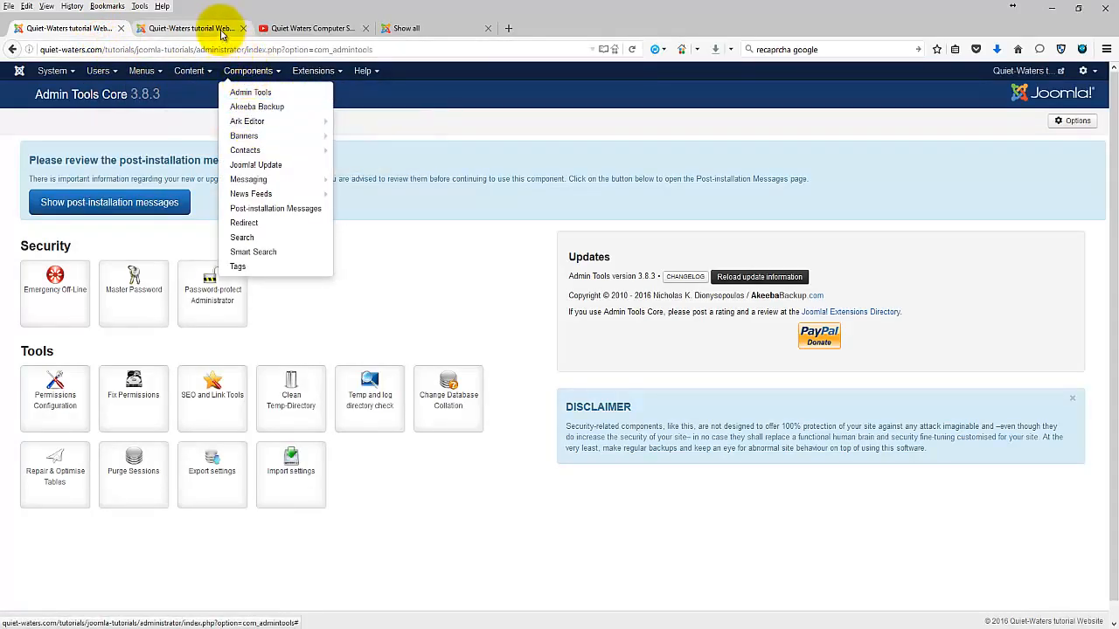
pyautogui.click(215, 29)
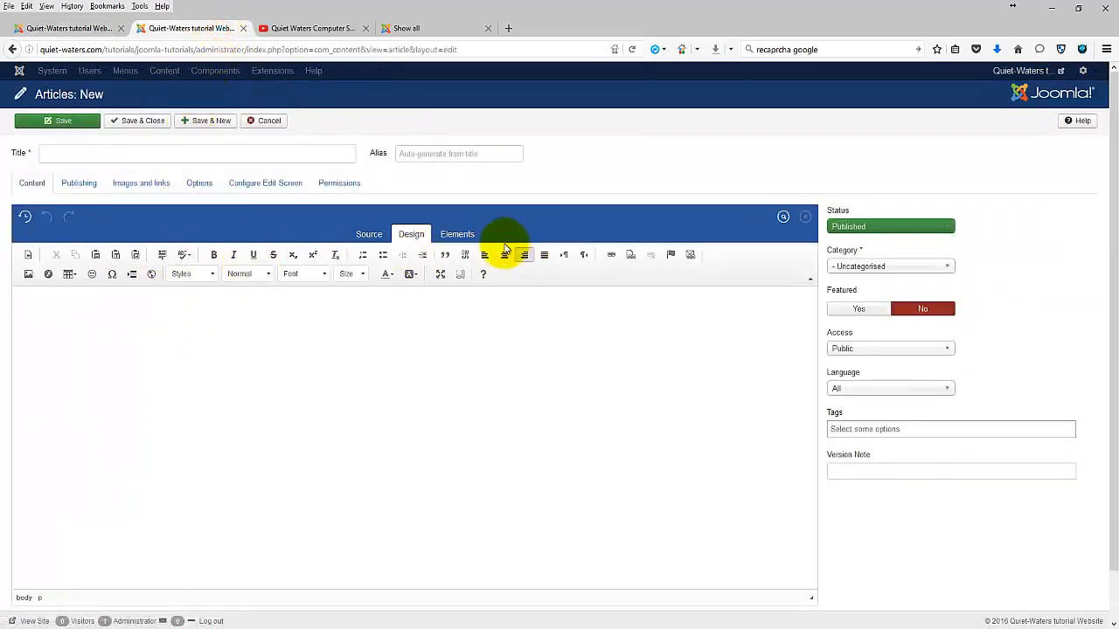
pyautogui.click(69, 28)
pyautogui.click(61, 91)
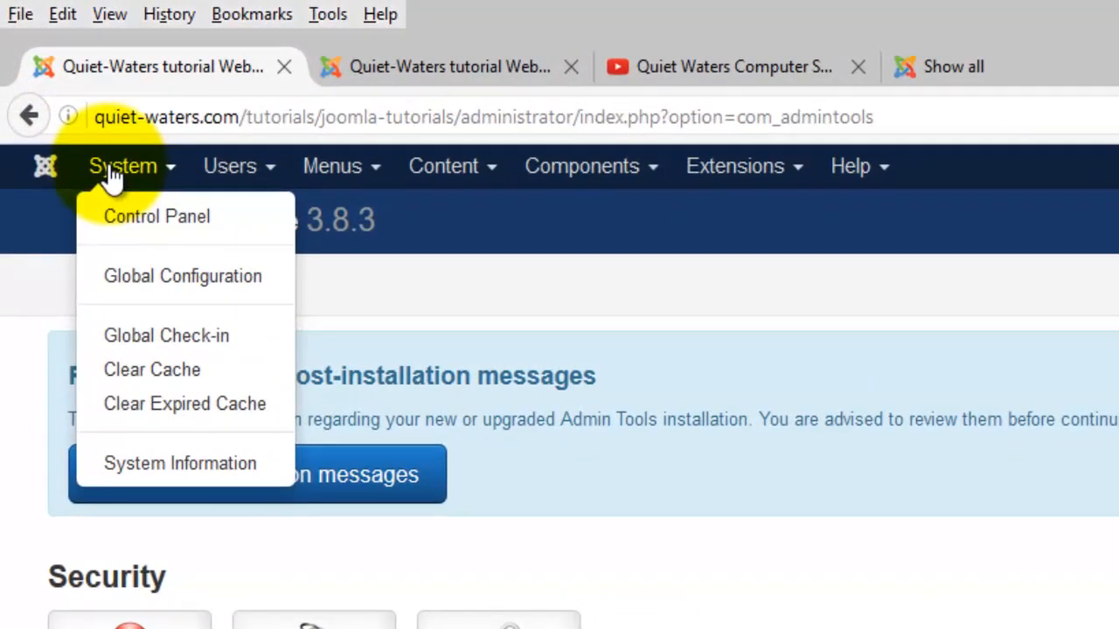
pyautogui.click(120, 282)
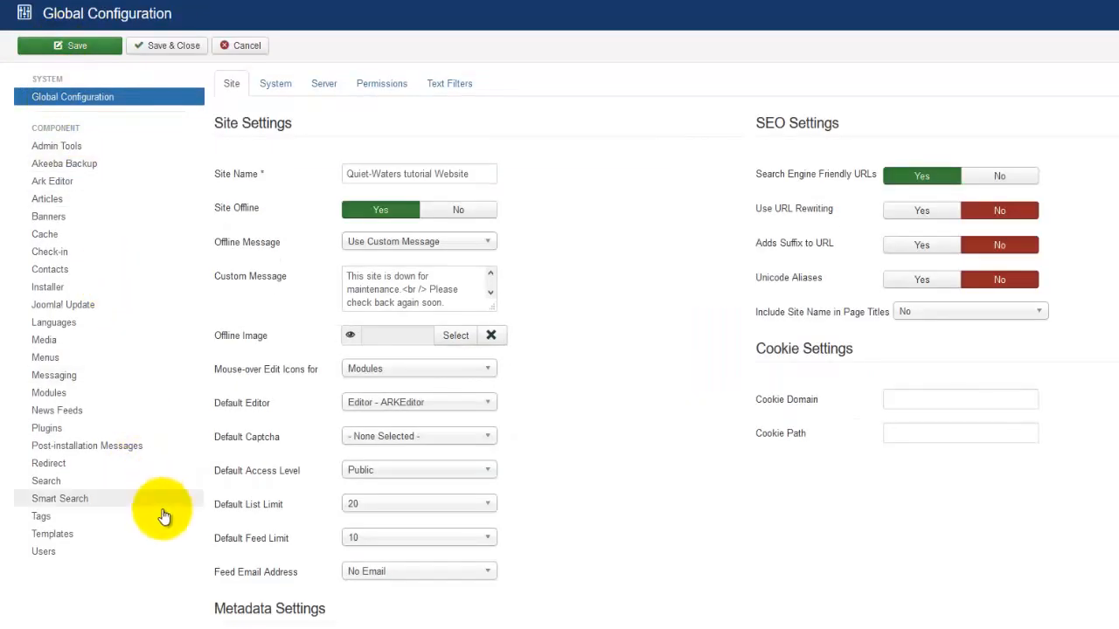
# Try Editor - TinyMCE as the site's Default Editor, and set it back to Editor - ARKEditor.
pyautogui.click(423, 410)
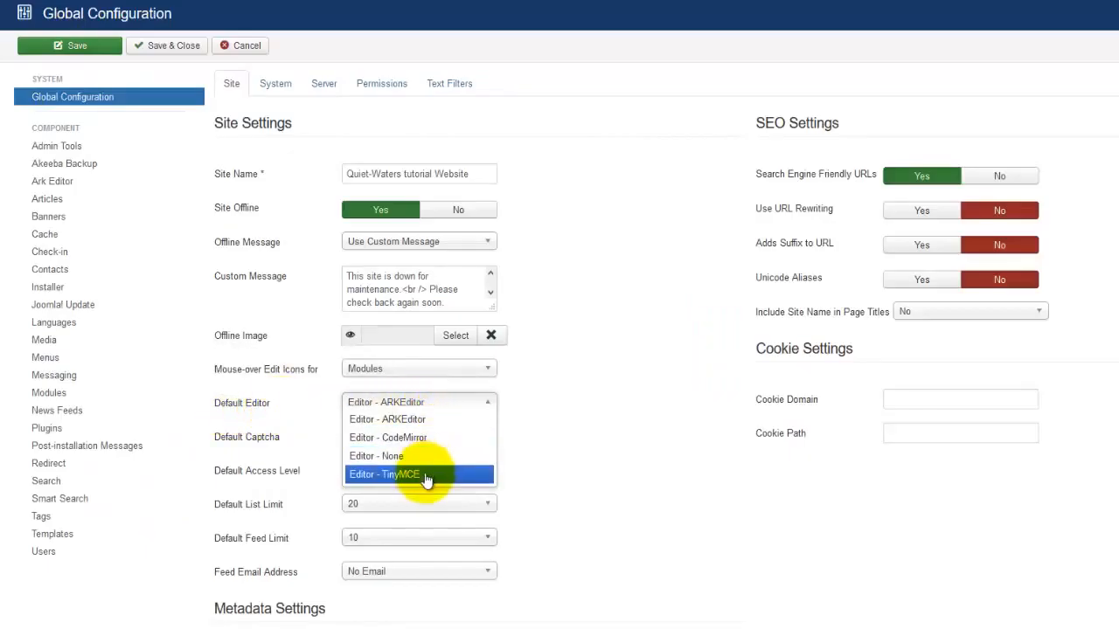
pyautogui.click(426, 475)
pyautogui.click(410, 407)
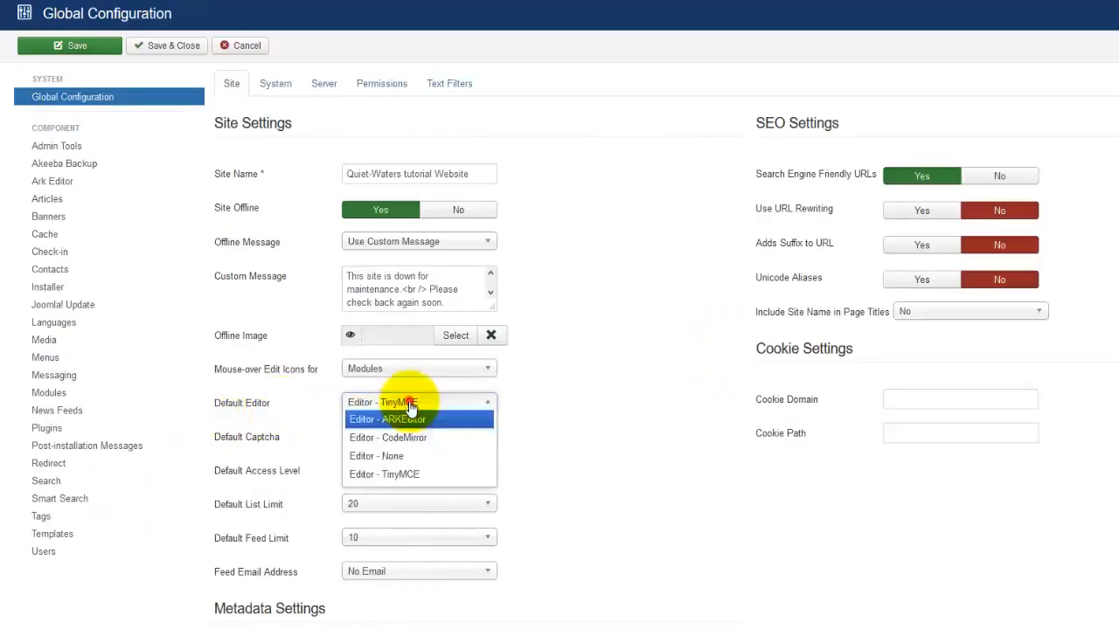
pyautogui.click(424, 422)
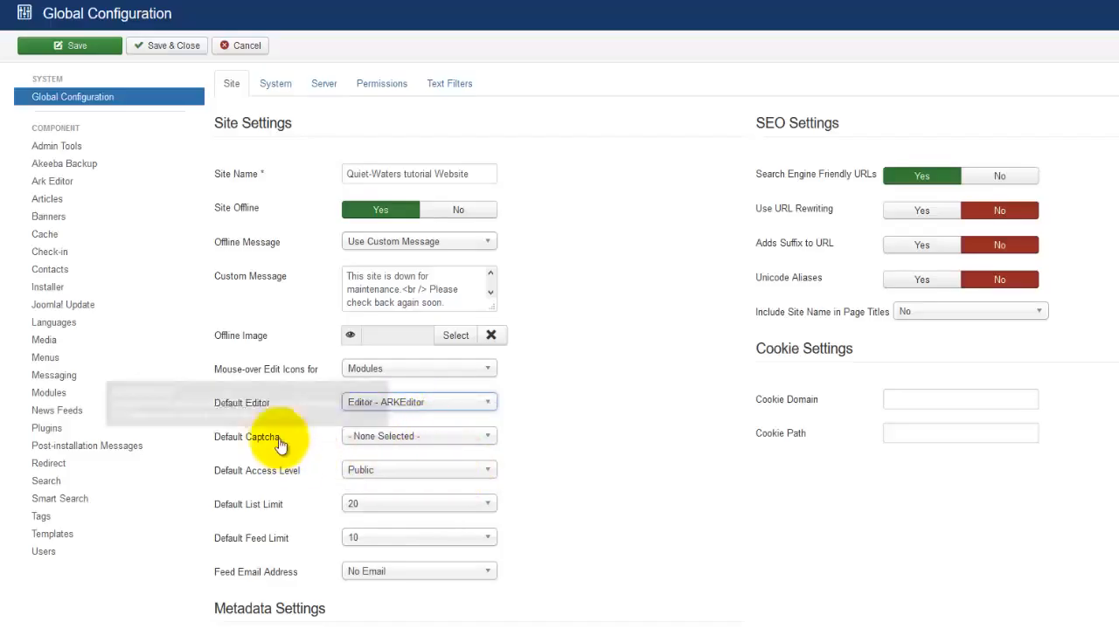
# Check the available Default Captcha options in the Site Settings, keeping - None Selected -.
pyautogui.moveTo(278, 437); pyautogui.dragTo(216, 442)
pyautogui.click(219, 443)
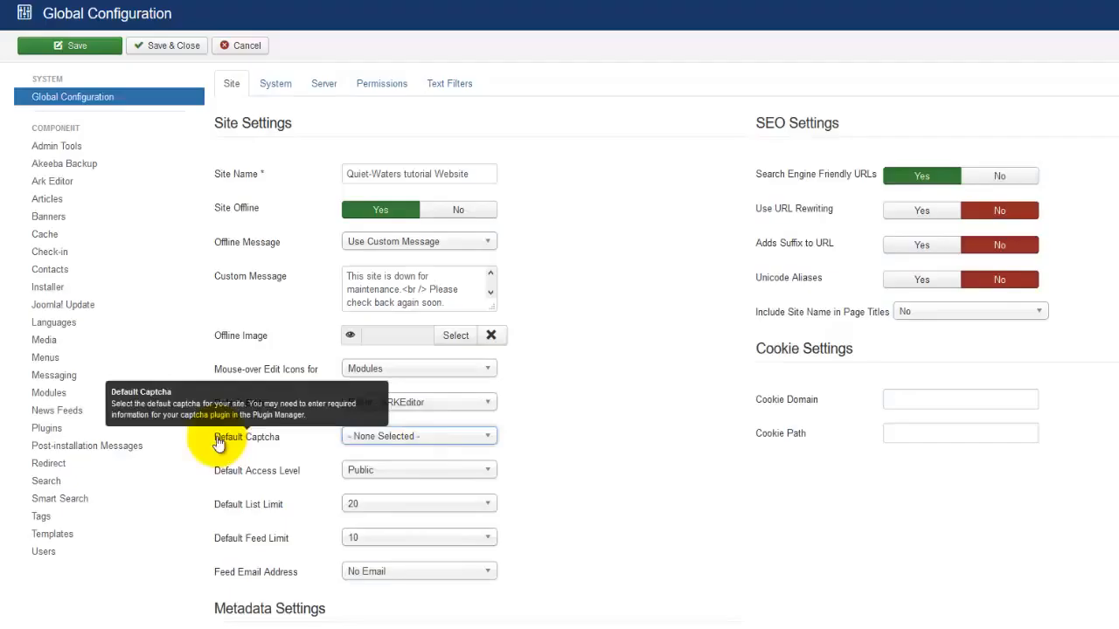
pyautogui.click(435, 442)
pyautogui.click(435, 447)
pyautogui.click(437, 437)
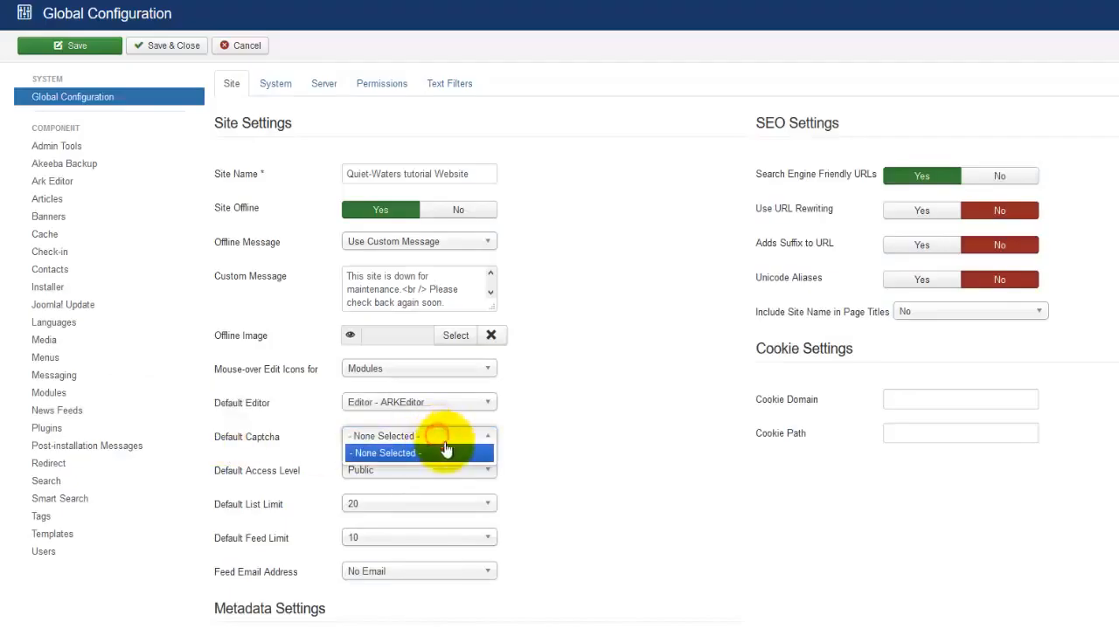
pyautogui.click(438, 452)
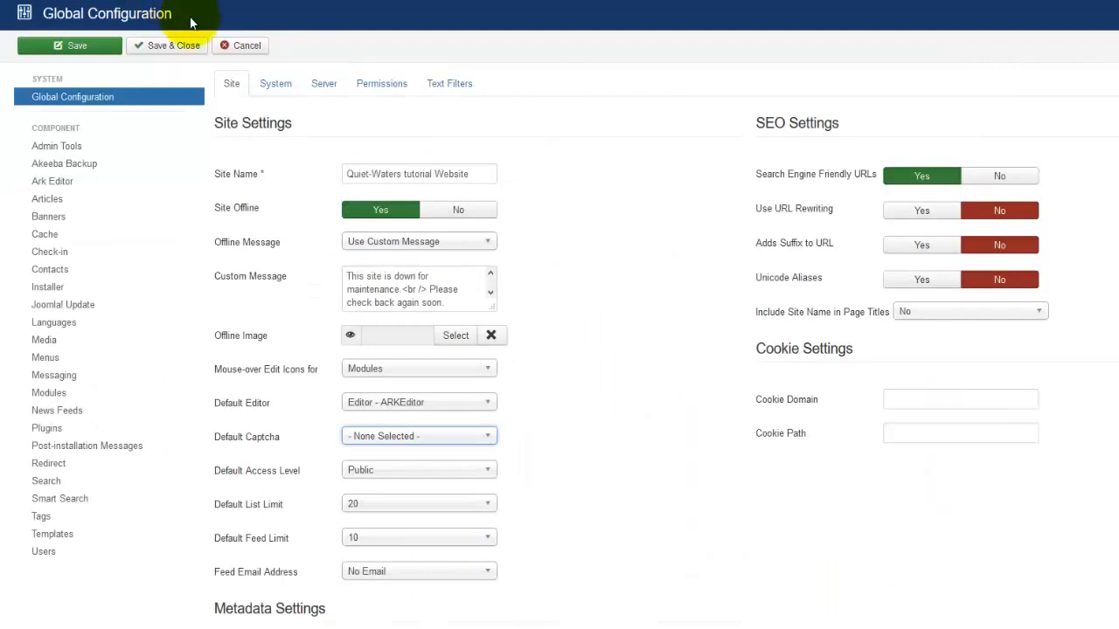
# Open the extension installer and switch it to uploading a package file.
pyautogui.click(368, 23)
pyautogui.moveTo(424, 41)
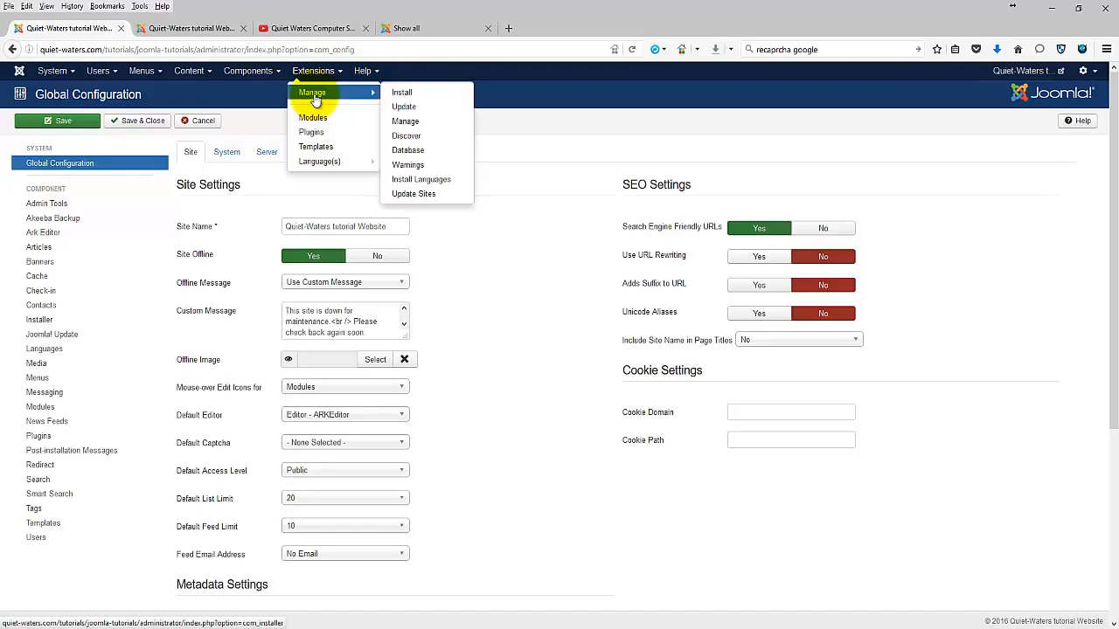
pyautogui.click(398, 92)
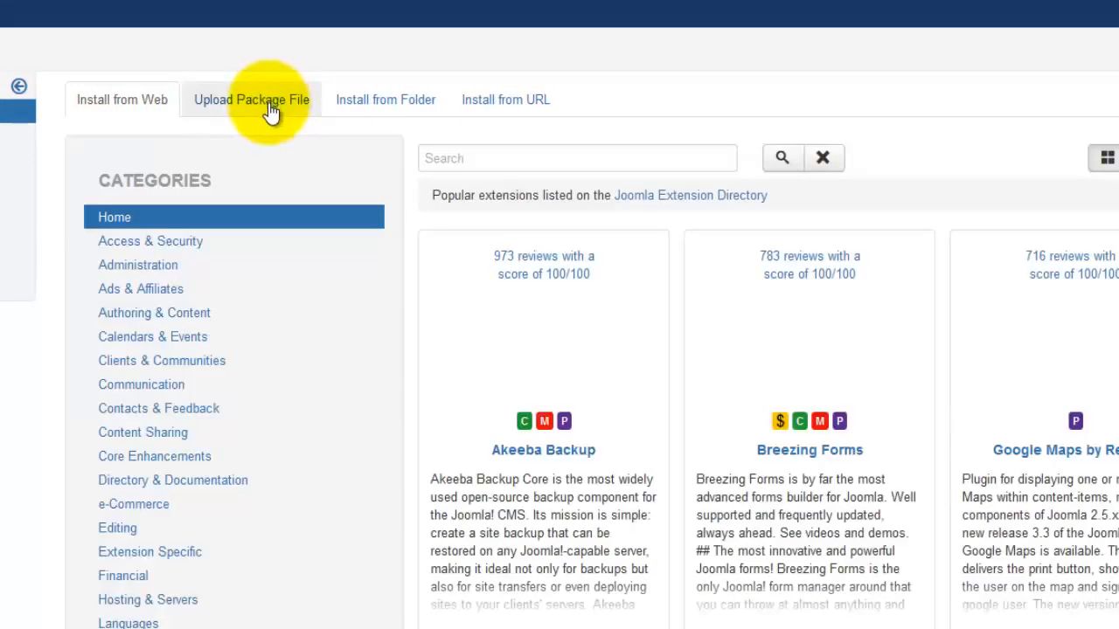
pyautogui.click(271, 109)
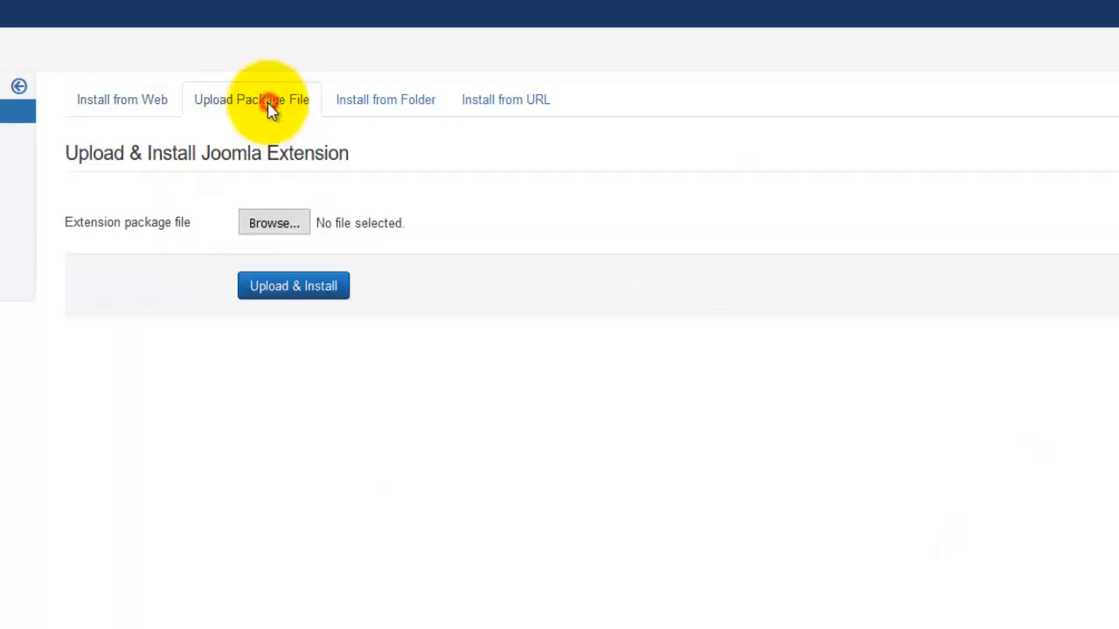
# Upload and install plg_captcha_recaptchanew_v1.0.0.zip from the reCAPTCHA folder inside extensions.
pyautogui.click(278, 224)
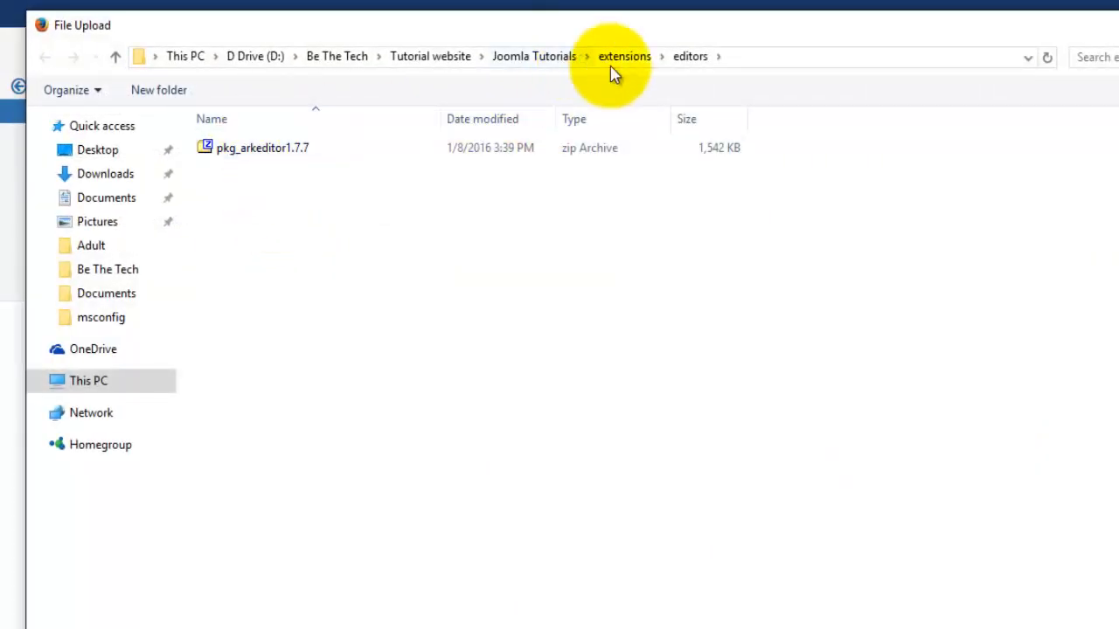
pyautogui.click(613, 70)
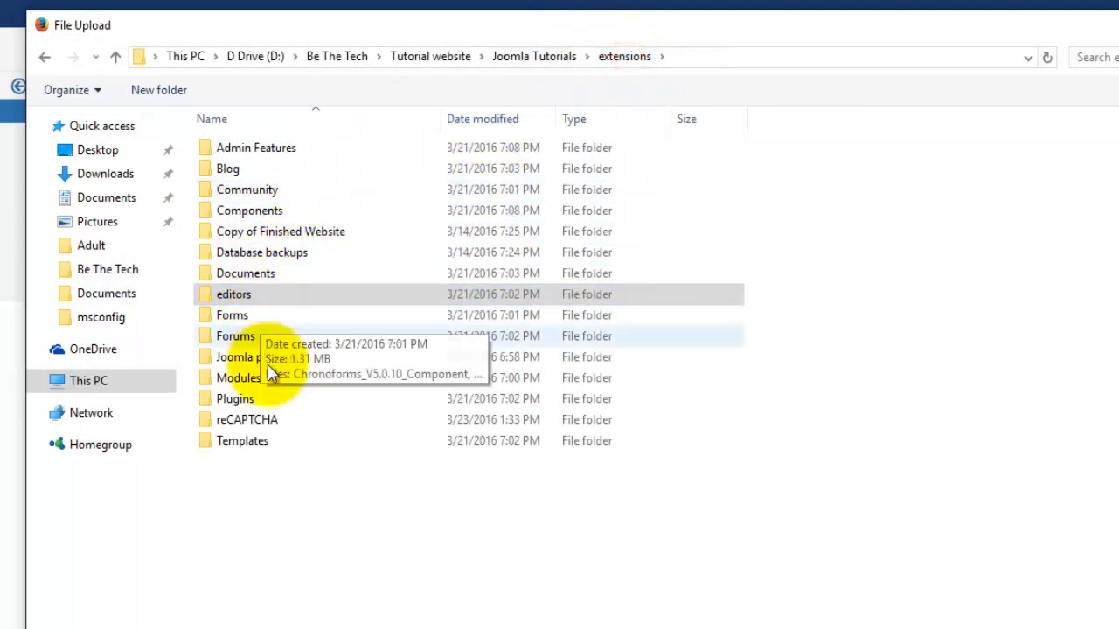
pyautogui.doubleClick(262, 421)
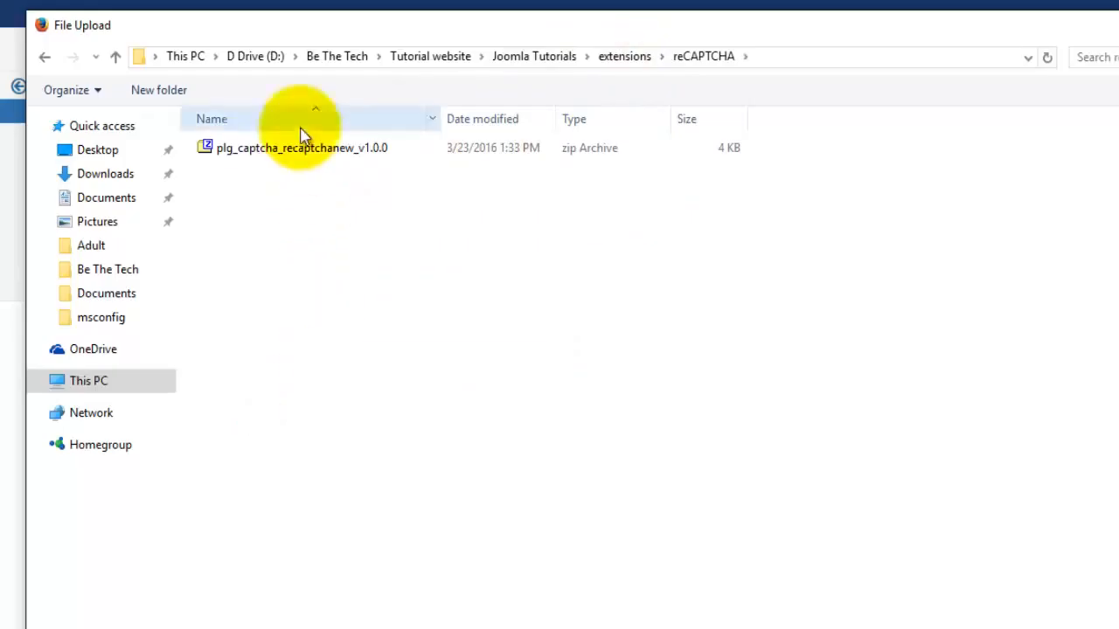
pyautogui.click(336, 150)
pyautogui.press('Return')
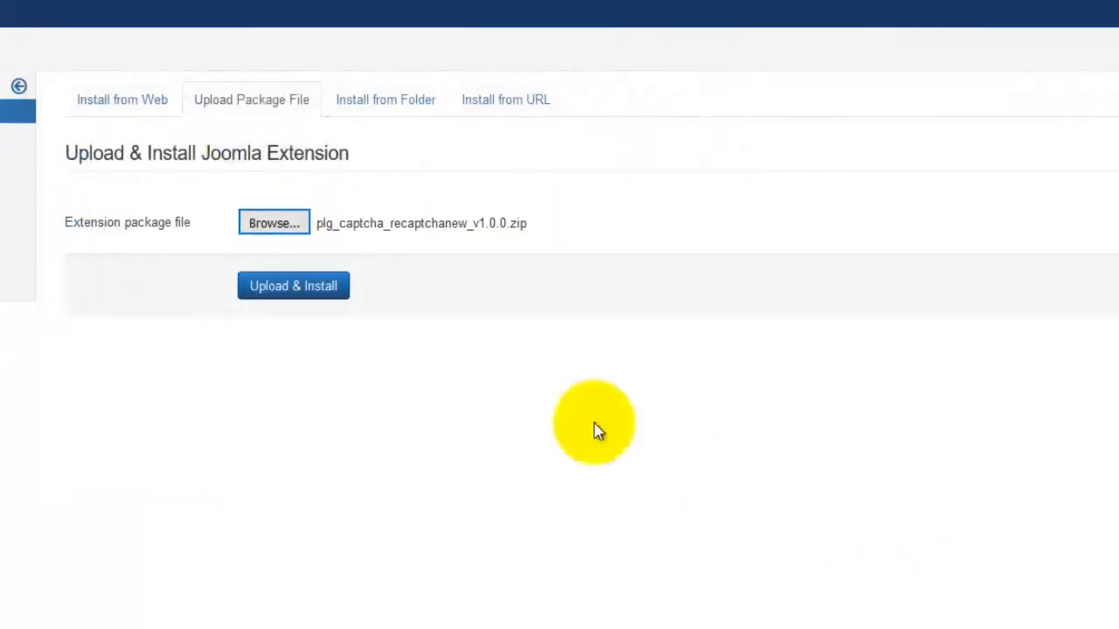
pyautogui.click(298, 286)
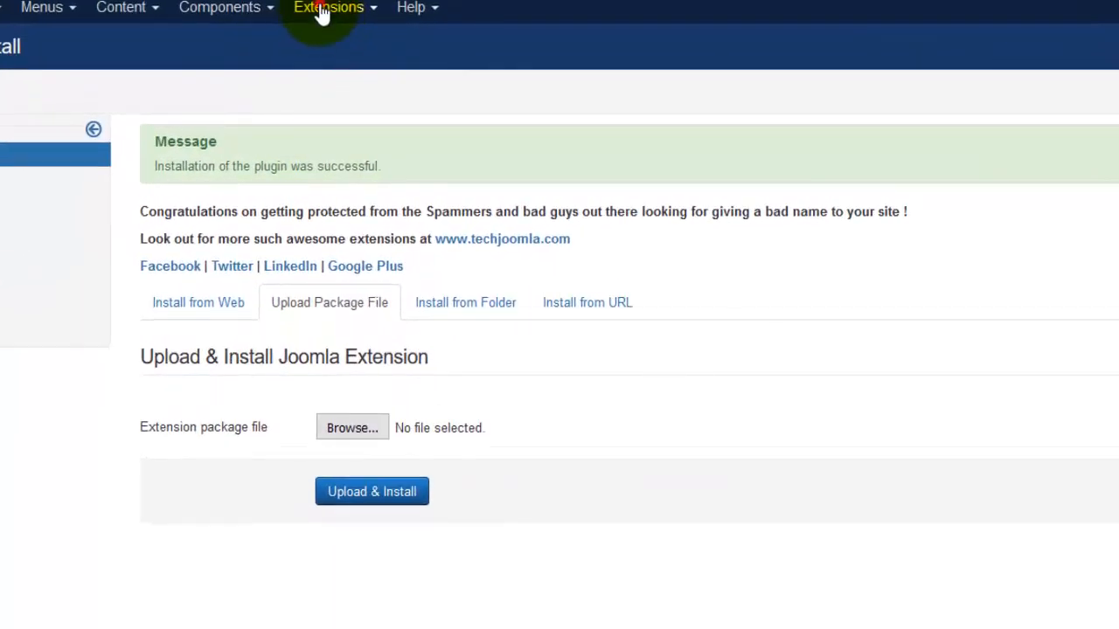
# Search the site's plugins for recaptcha and open the settings of The New Recaptcha plugin.
pyautogui.click(322, 12)
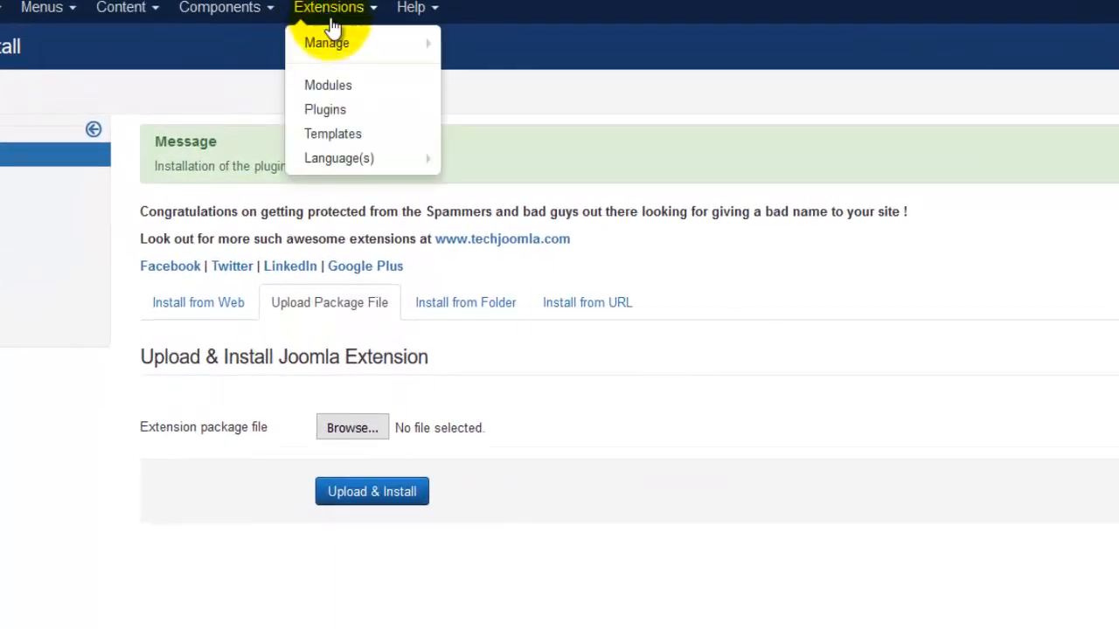
pyautogui.click(349, 115)
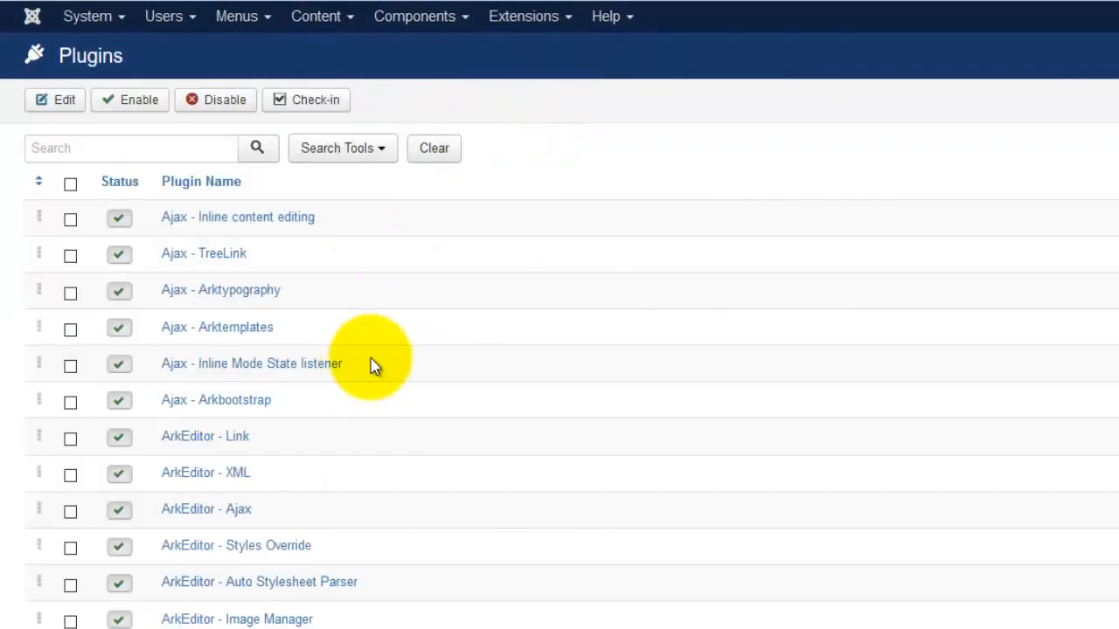
pyautogui.click(166, 148)
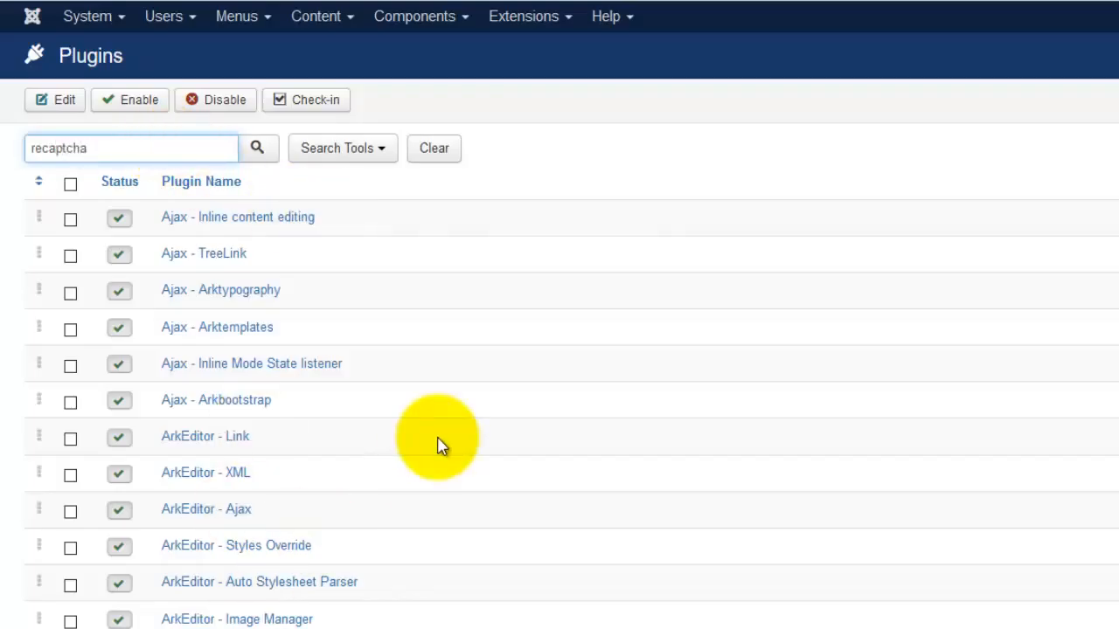
pyautogui.press('Return')
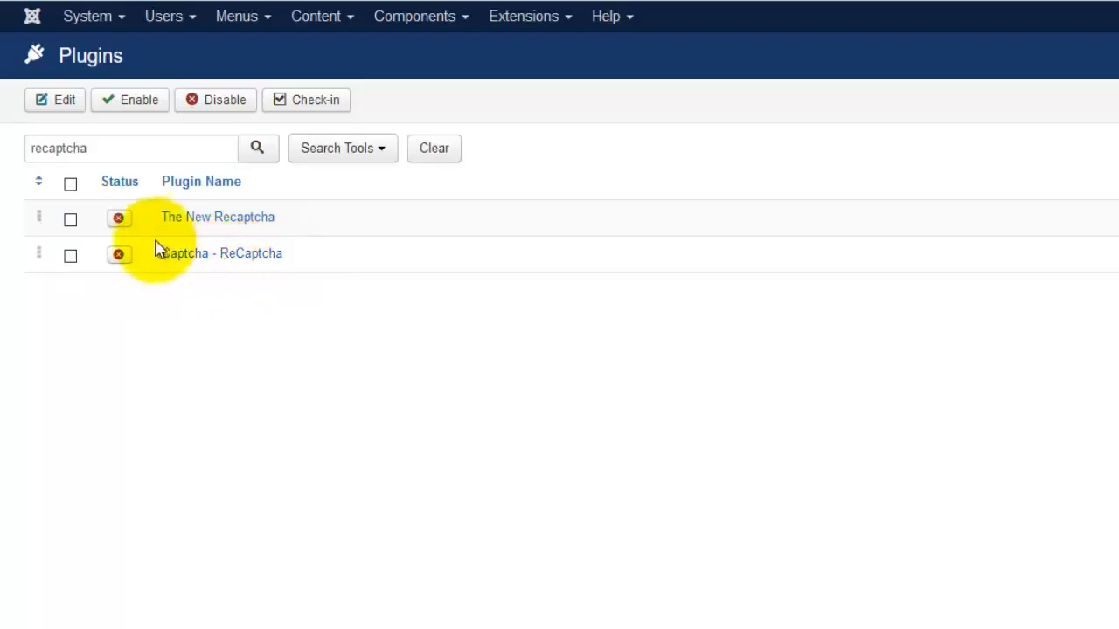
pyautogui.click(248, 221)
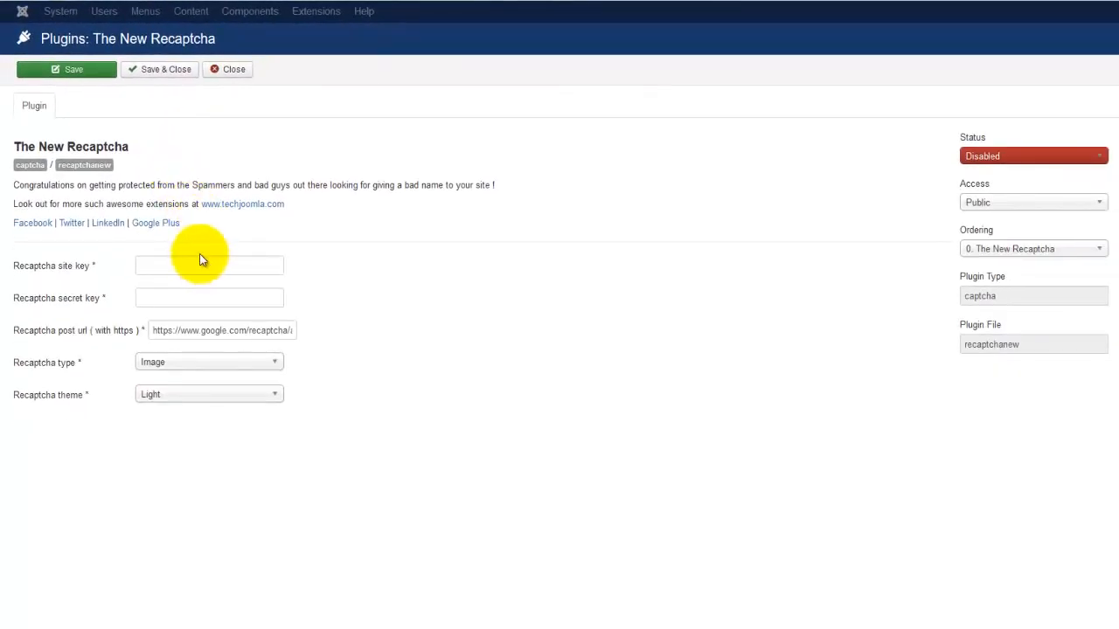
# Paste the reCAPTCHA site key and the secret key into their fields in The New Recaptcha plugin's settings.
pyautogui.click(184, 264)
pyautogui.hotkey('ctrl', 'v')
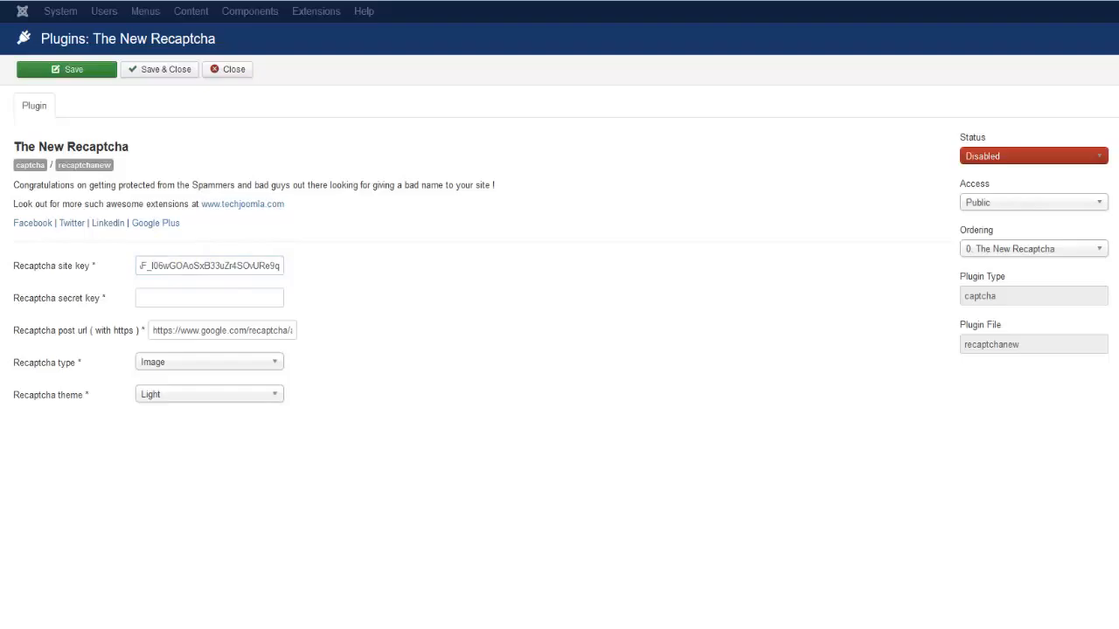
pyautogui.click(219, 296)
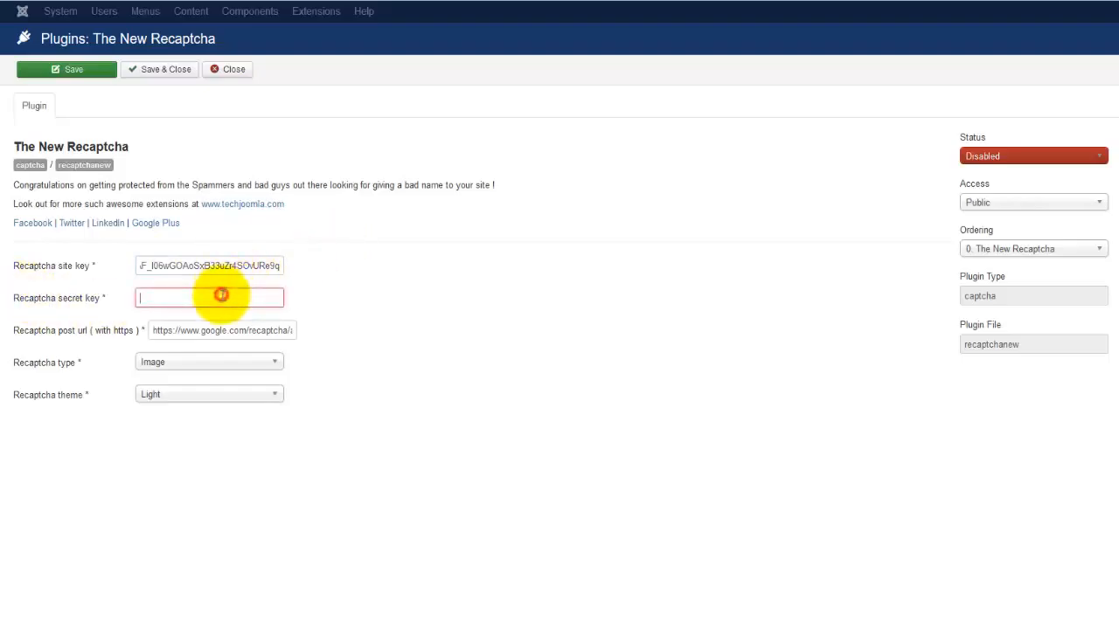
pyautogui.hotkey('ctrl', 'v')
# Set The New Recaptcha plugin's status to Enabled, and save and close its settings.
pyautogui.click(989, 156)
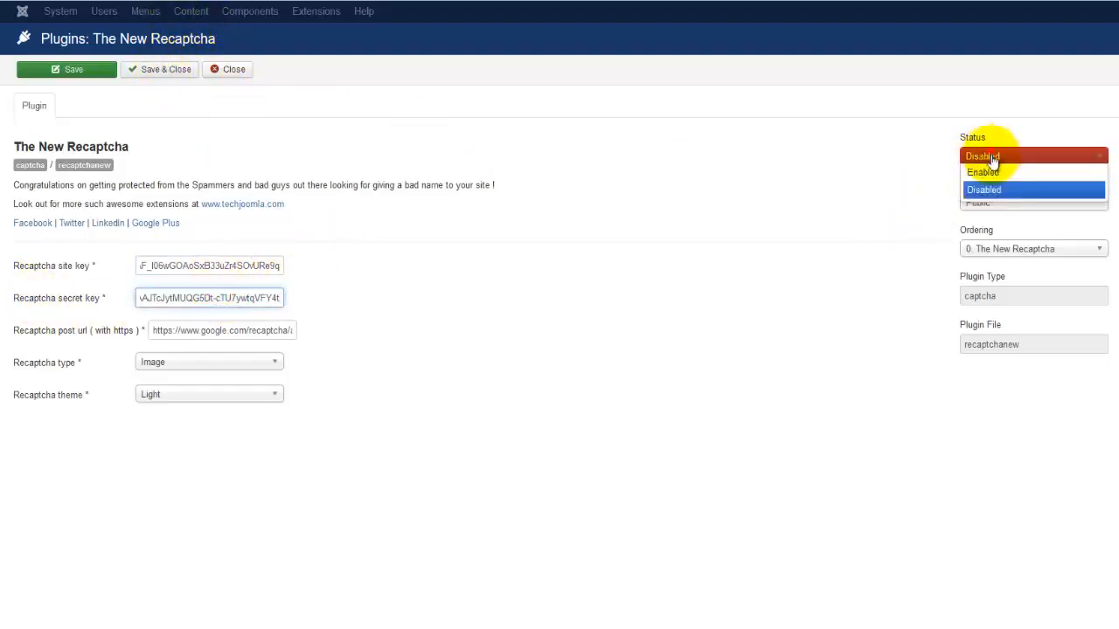
pyautogui.click(992, 173)
pyautogui.click(164, 69)
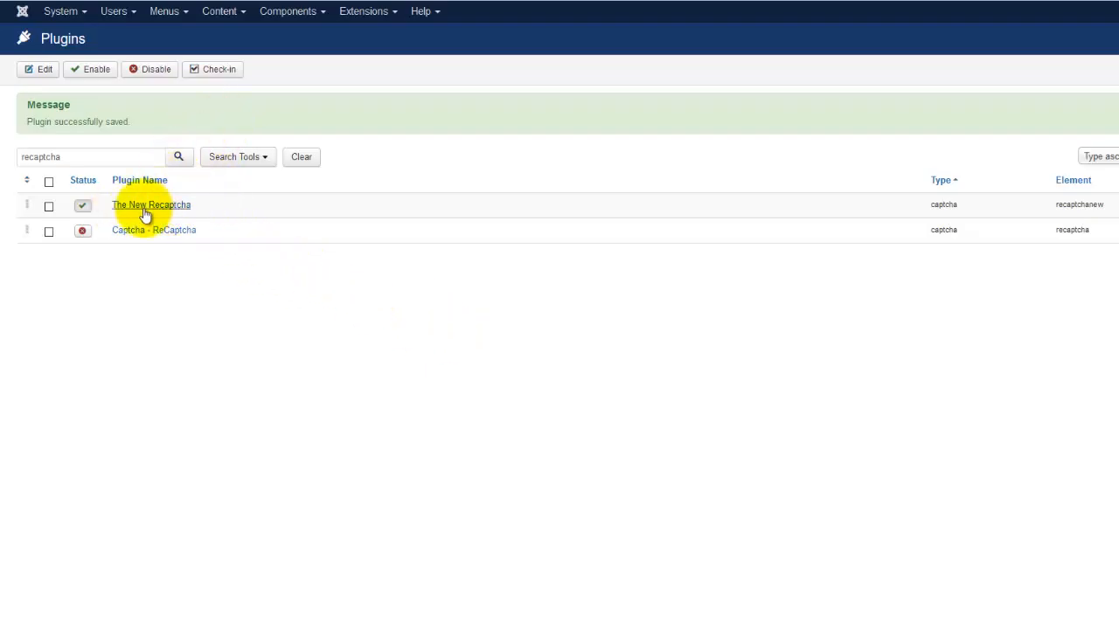
# Set the Default Captcha to The New Recaptcha in the Global Configuration's Site Settings.
pyautogui.click(63, 12)
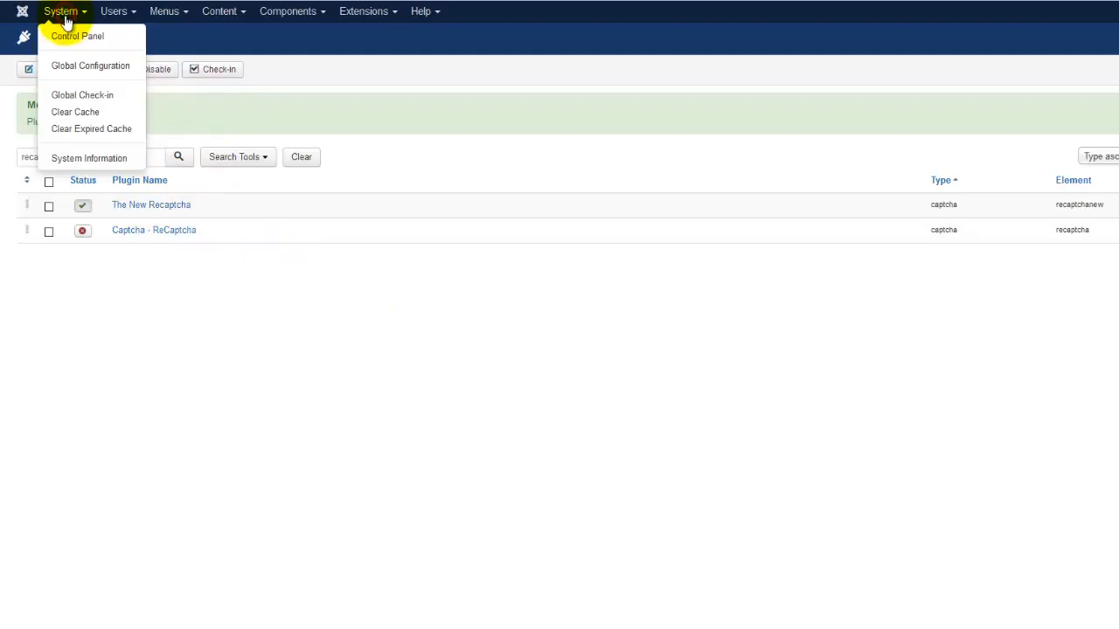
pyautogui.click(95, 67)
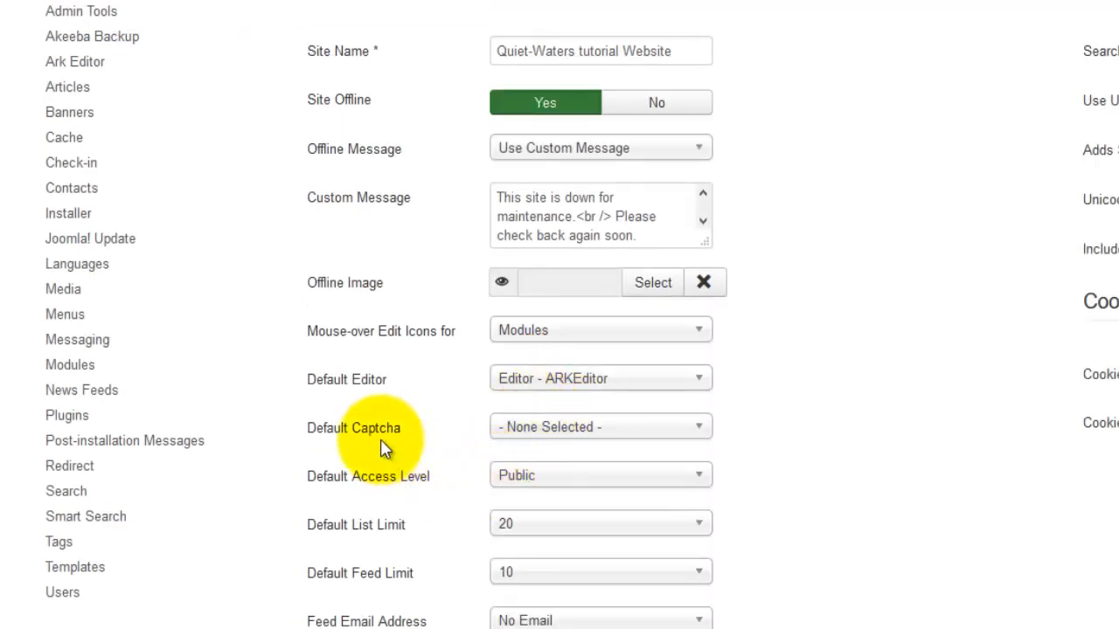
pyautogui.click(556, 430)
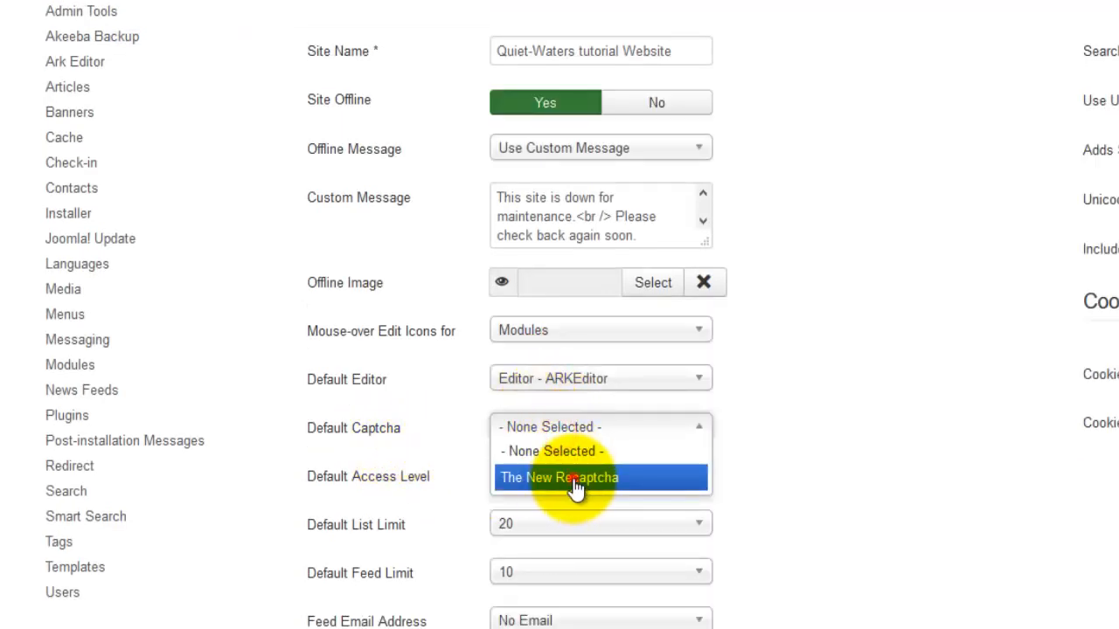
pyautogui.click(574, 481)
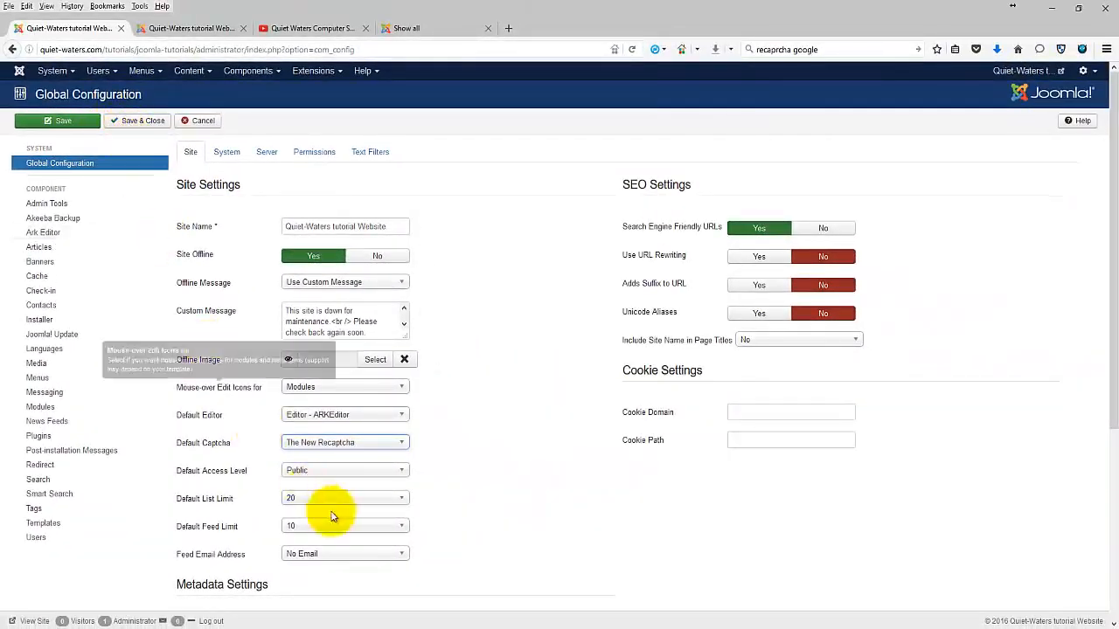
# Set both the Default List Limit and the Default Feed Limit to 100 in the Site Settings.
pyautogui.scroll(-1, 458, 490)
pyautogui.scroll(-3, 458, 491)
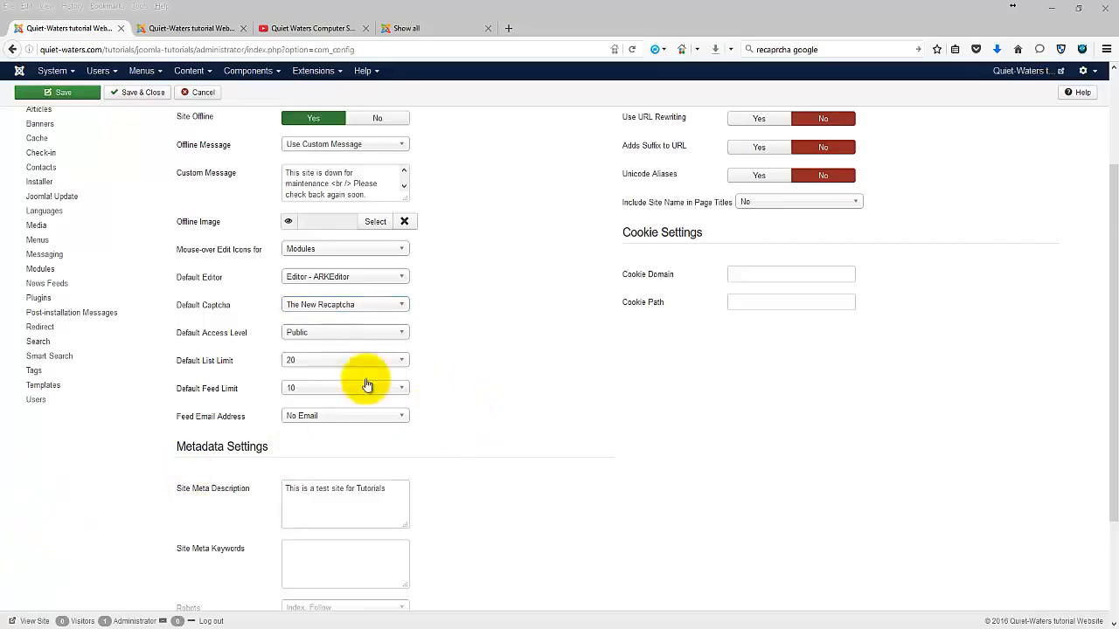
pyautogui.click(328, 361)
pyautogui.click(320, 479)
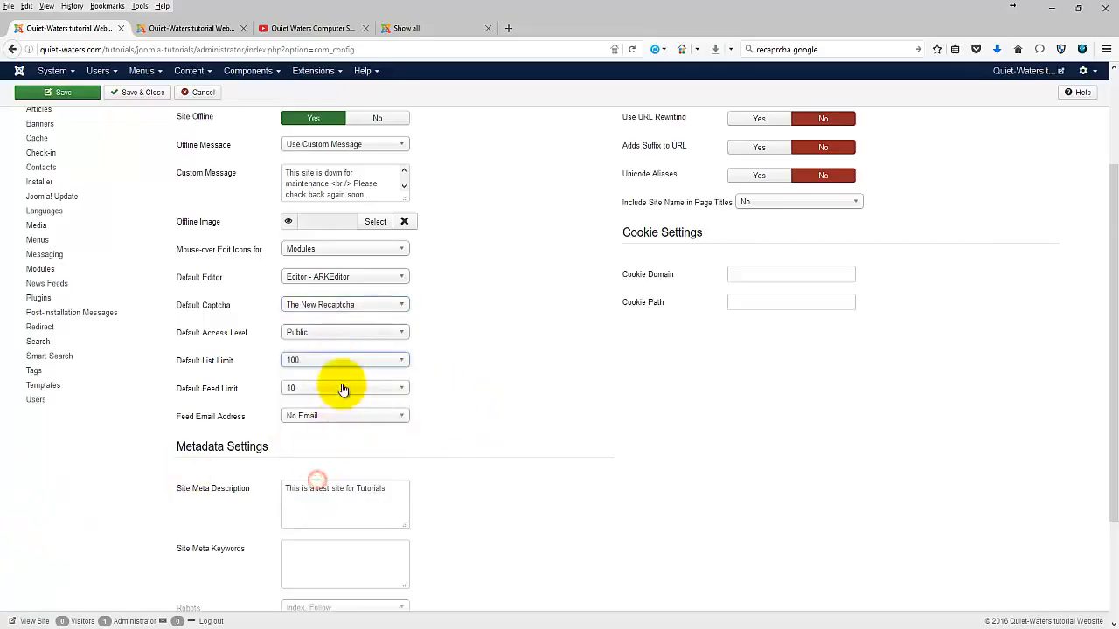
pyautogui.click(343, 388)
pyautogui.click(311, 507)
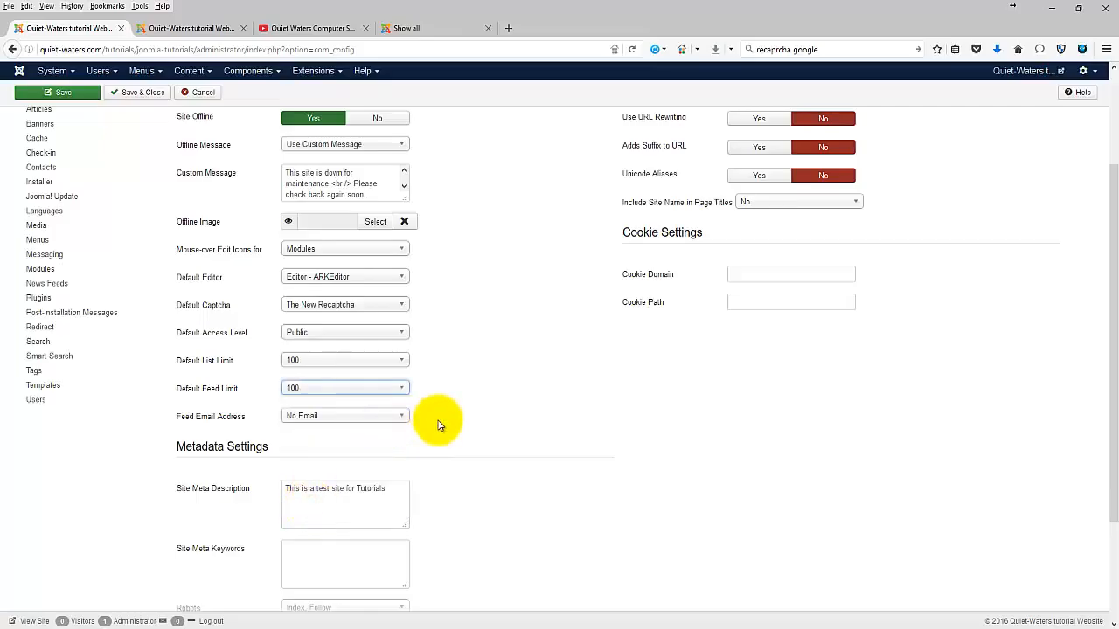
pyautogui.scroll(2, 511, 355)
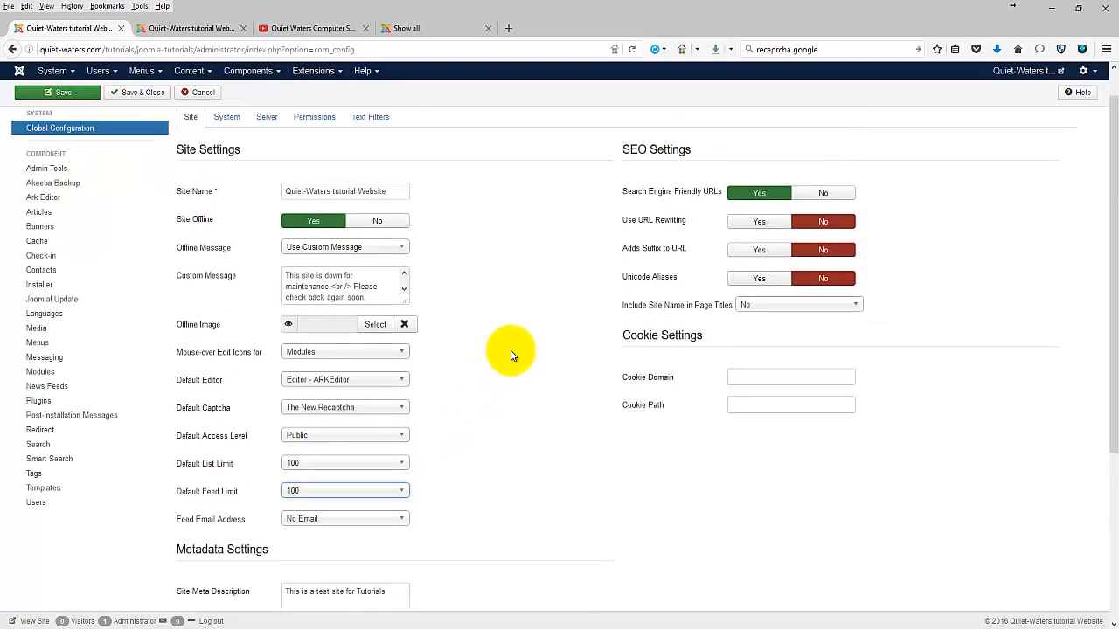
pyautogui.scroll(1, 511, 355)
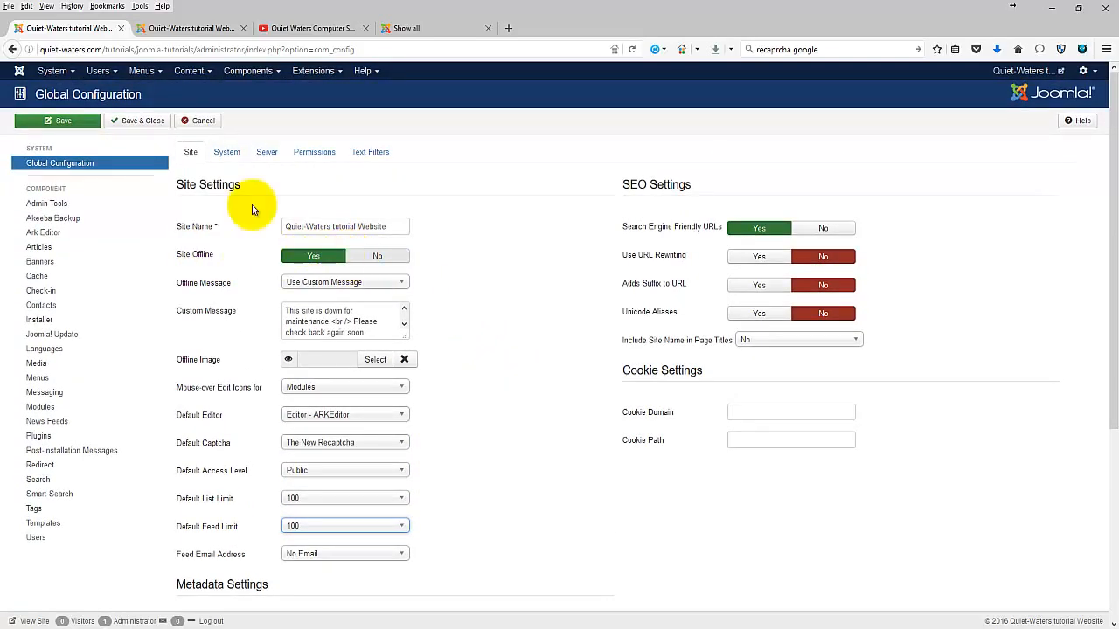
# Look through the System, Server and Permissions settings, and save and close the Global Configuration.
pyautogui.click(226, 151)
pyautogui.click(271, 153)
pyautogui.click(314, 152)
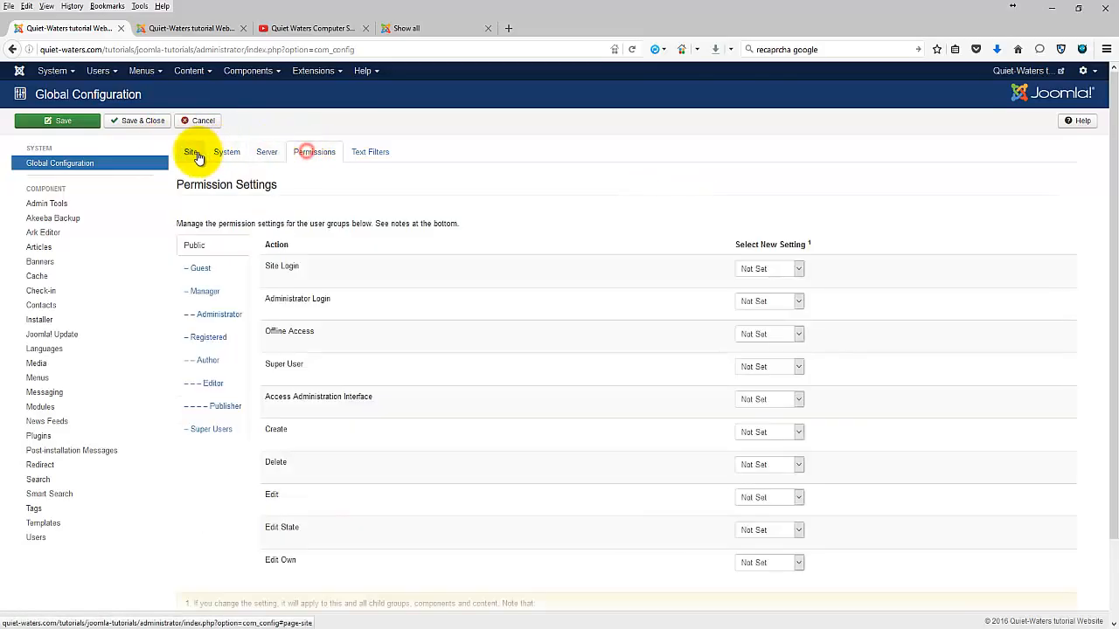
pyautogui.click(193, 154)
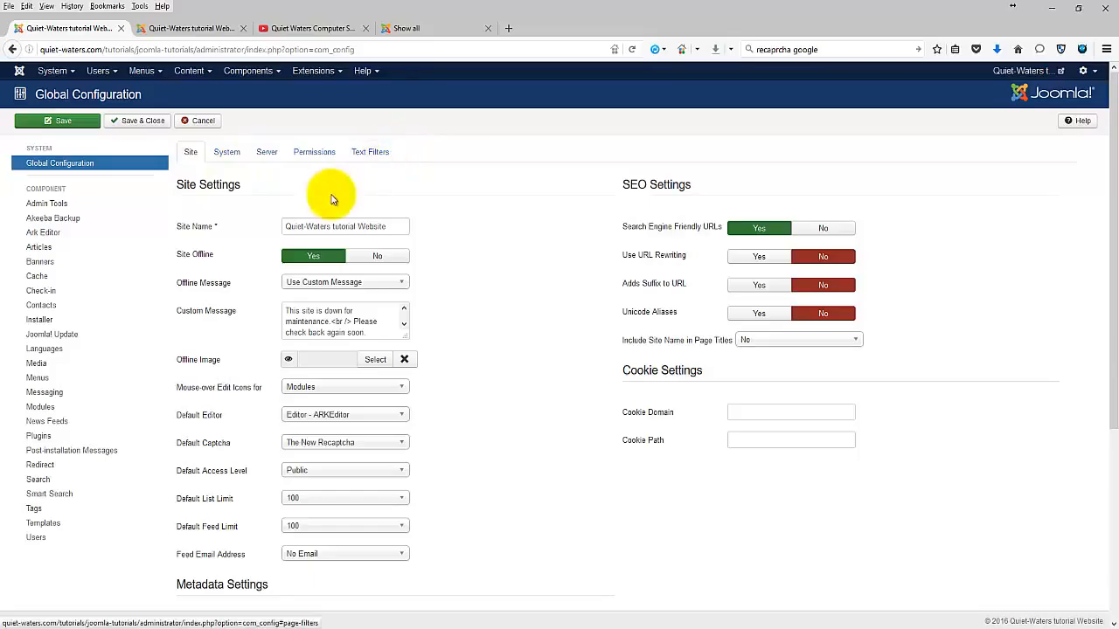
pyautogui.click(140, 121)
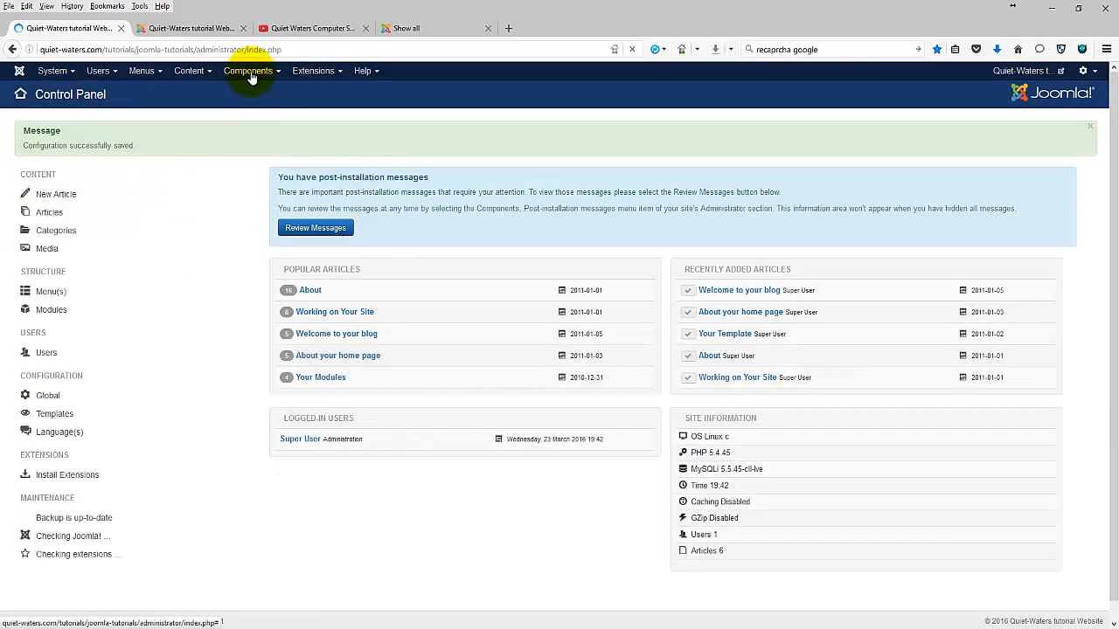
pyautogui.click(249, 74)
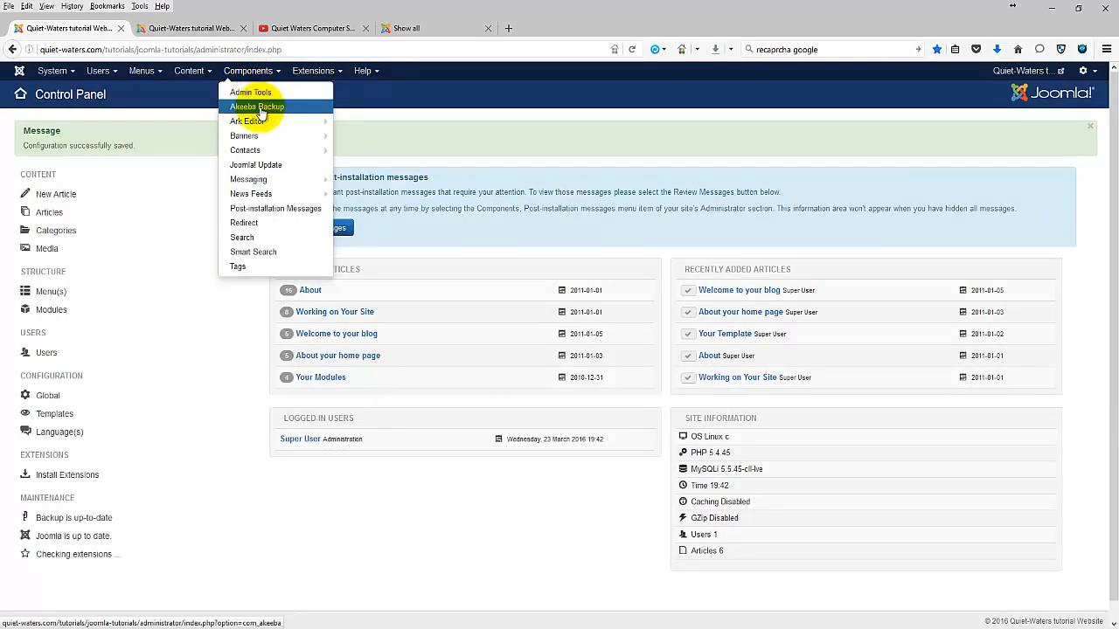
pyautogui.moveTo(257, 127)
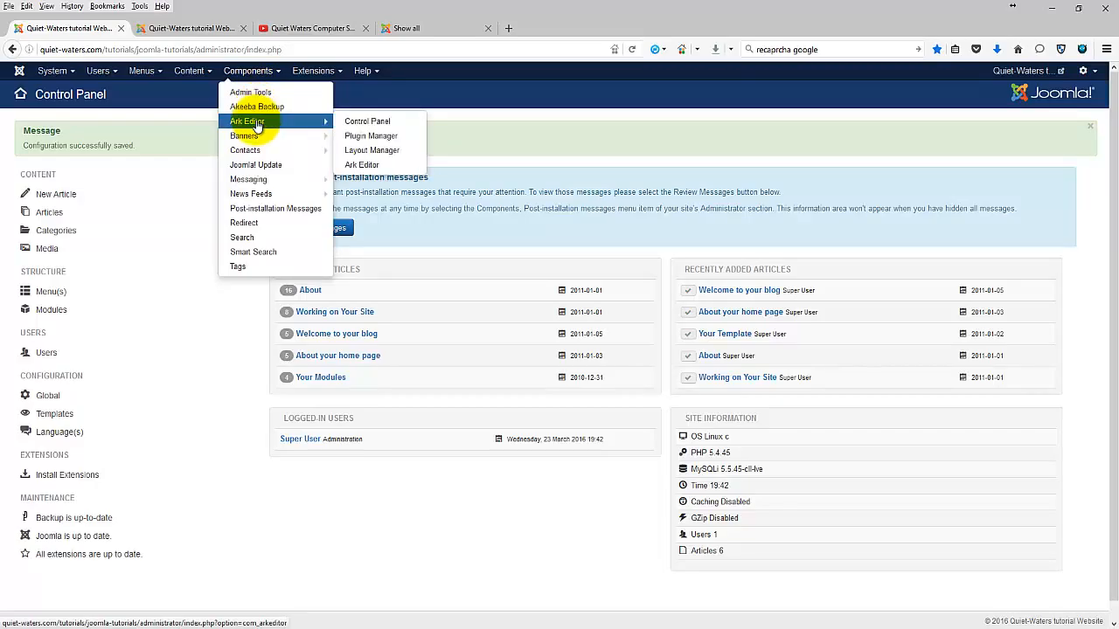
pyautogui.click(383, 96)
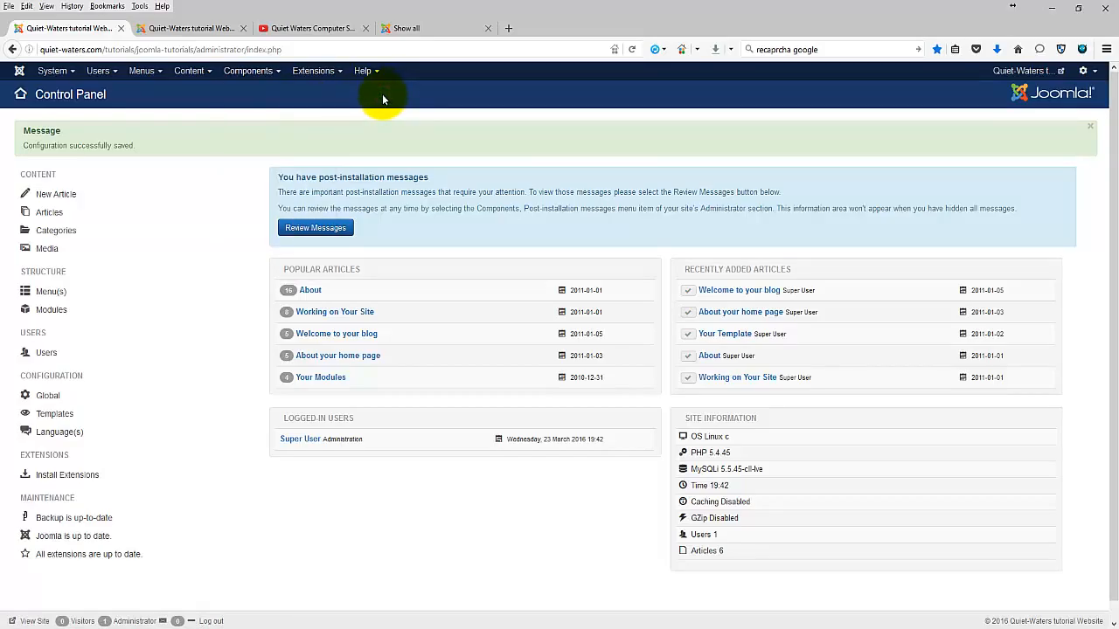